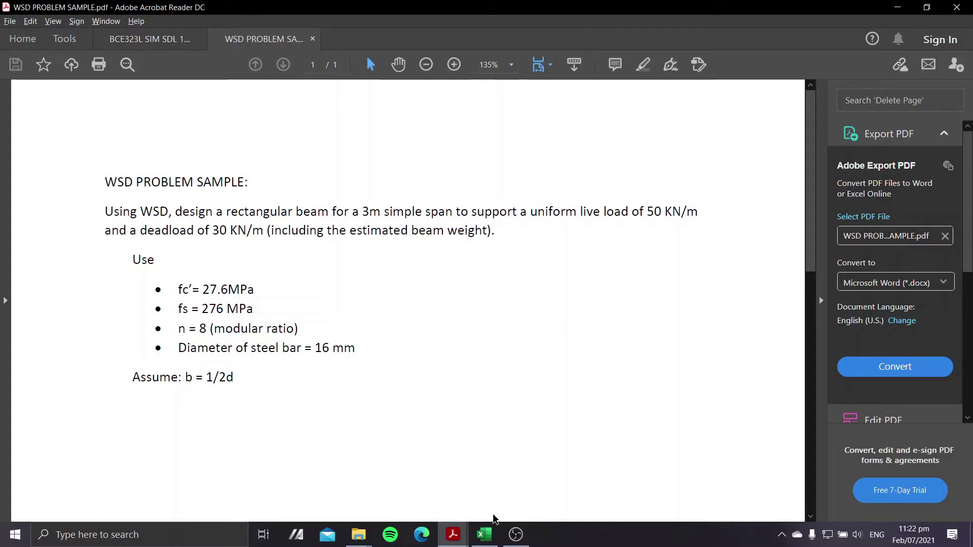
Step: Switch to the WSD & USD workbook in Excel and examine the live load, dead load and beam length input cells
left_click(476, 471)
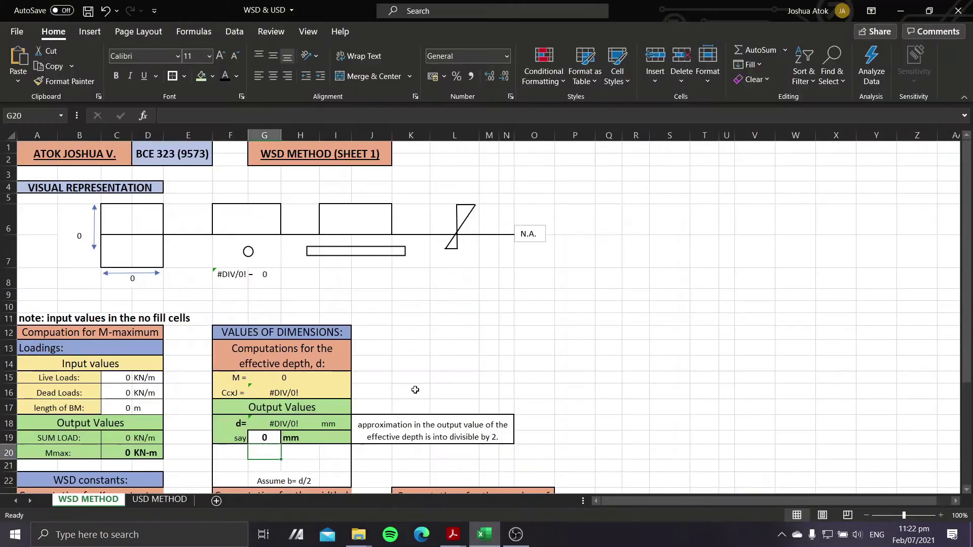
scroll(416, 389, "down", 1)
scroll(339, 375, "up", 2)
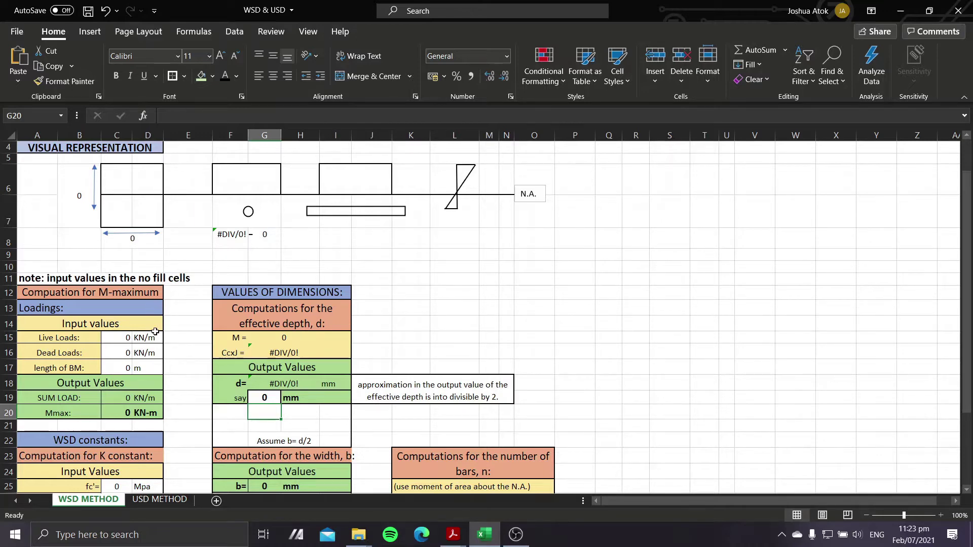
left_click(122, 339)
mouse_move(122, 339)
left_mouse_down()
mouse_move(124, 365)
mouse_move(123, 343)
left_mouse_up()
left_click(124, 350)
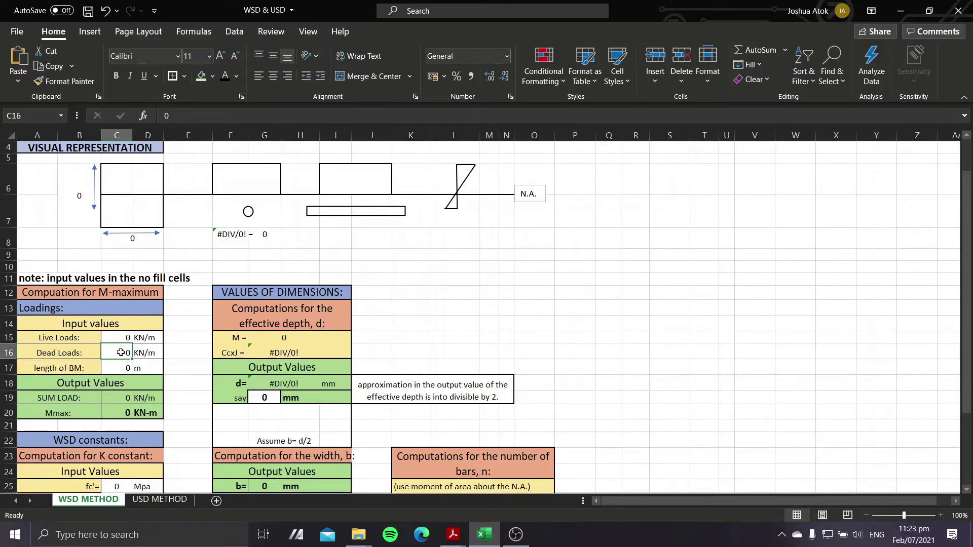
left_click(122, 341)
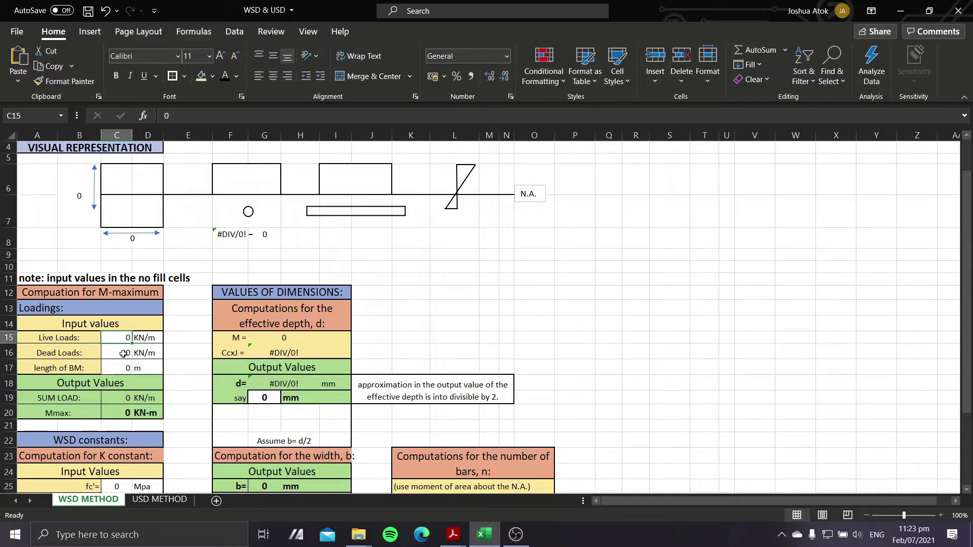
left_click(124, 353)
left_click(126, 369)
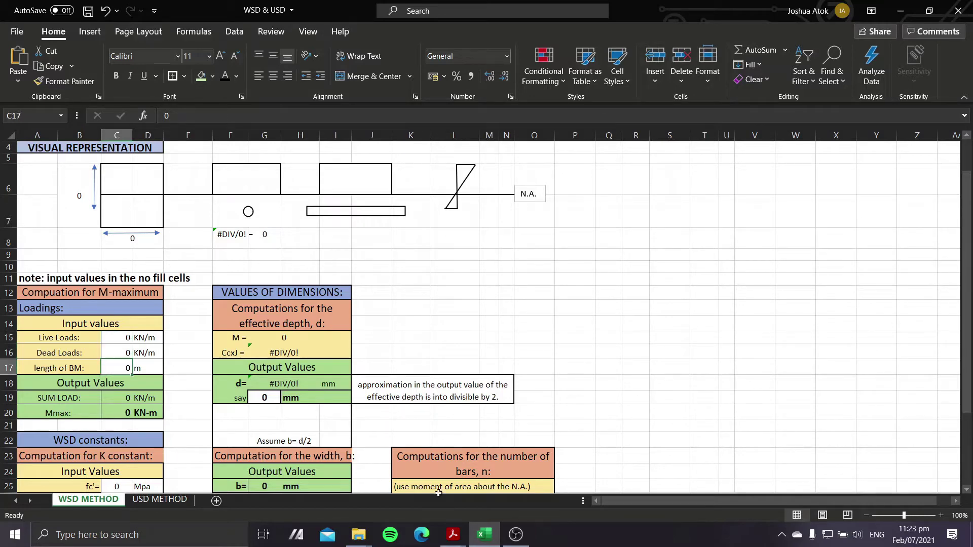
Step: Consult the PDF problem in Acrobat Reader, return to Excel, and enter live load 50 KN/m, dead load 30 KN/m and beam length 3 m
mouse_move(453, 534)
left_click(512, 472)
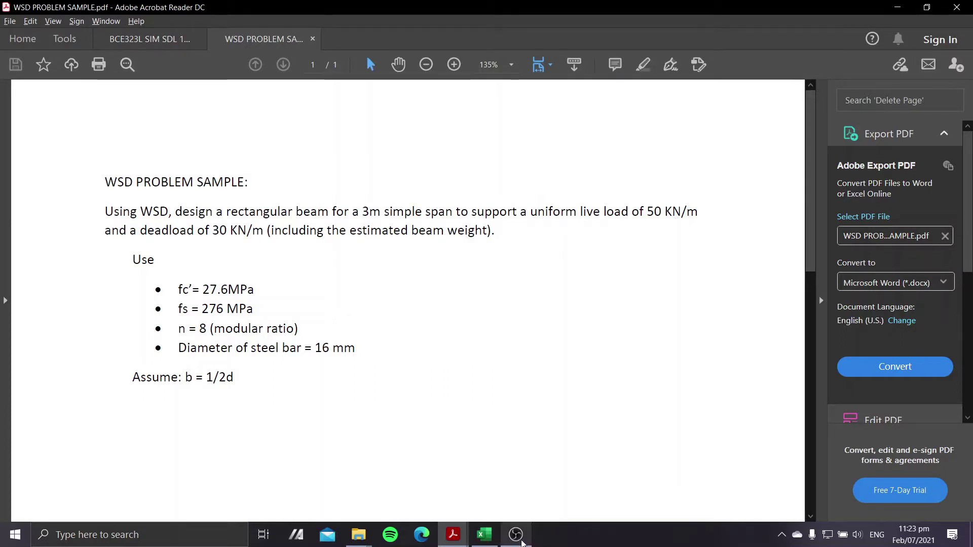
left_click(485, 534)
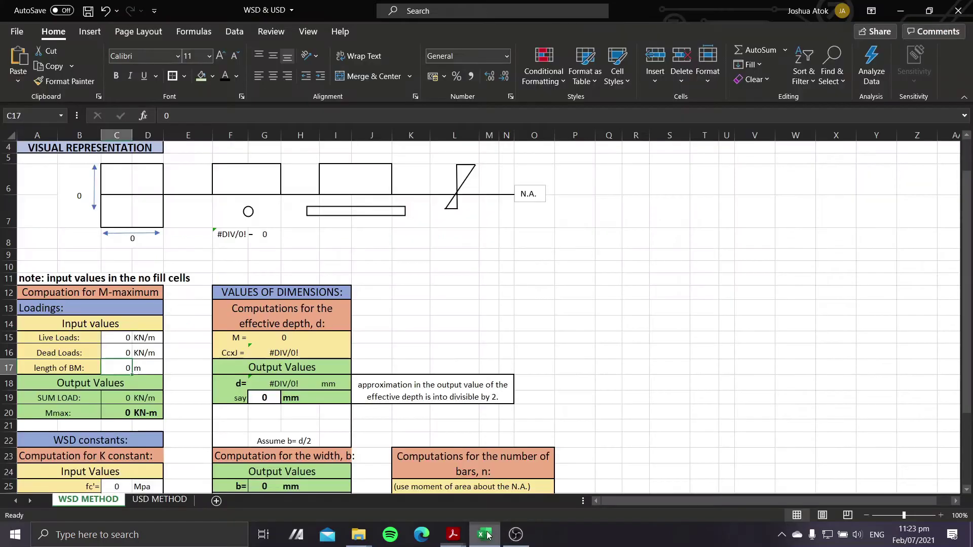
left_click(124, 339)
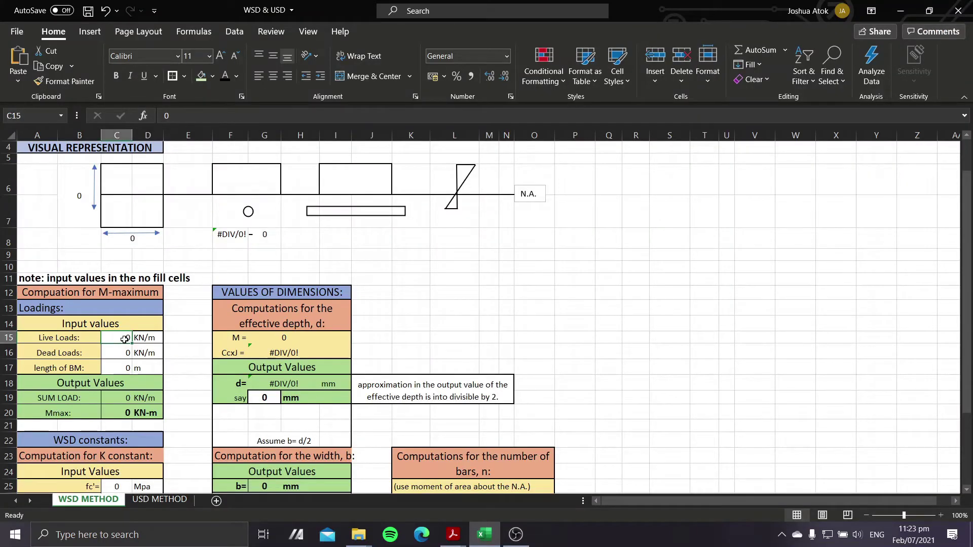
type("5")
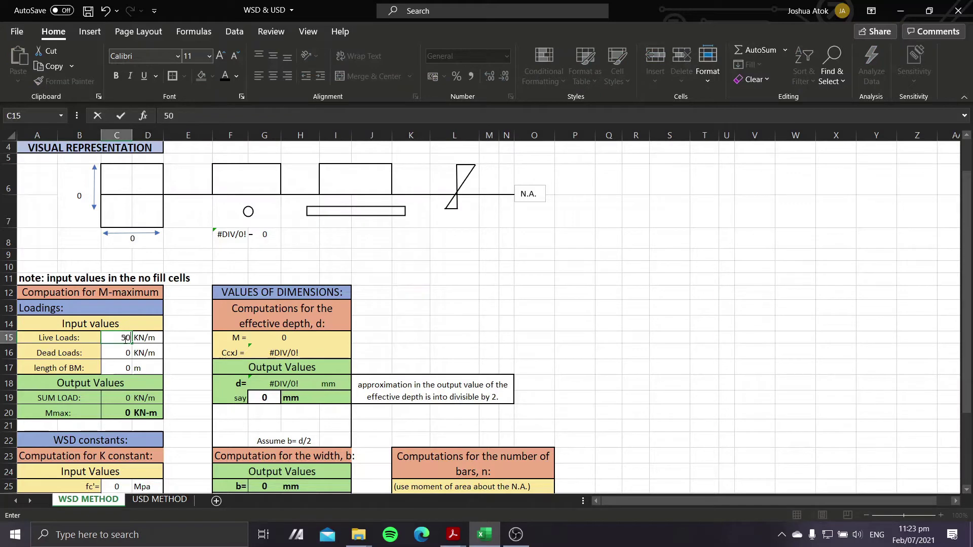
key("Return")
type("30")
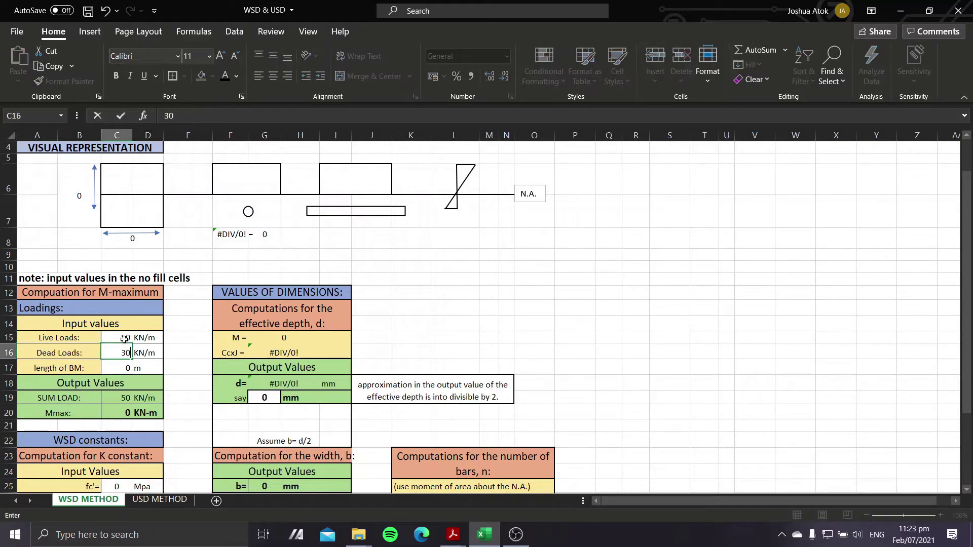
key("Return")
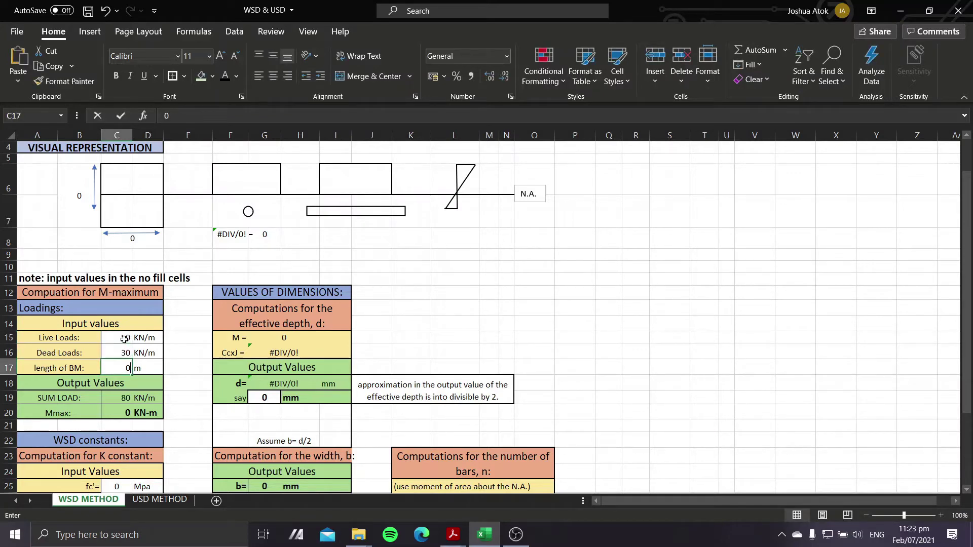
type("3")
key("Return")
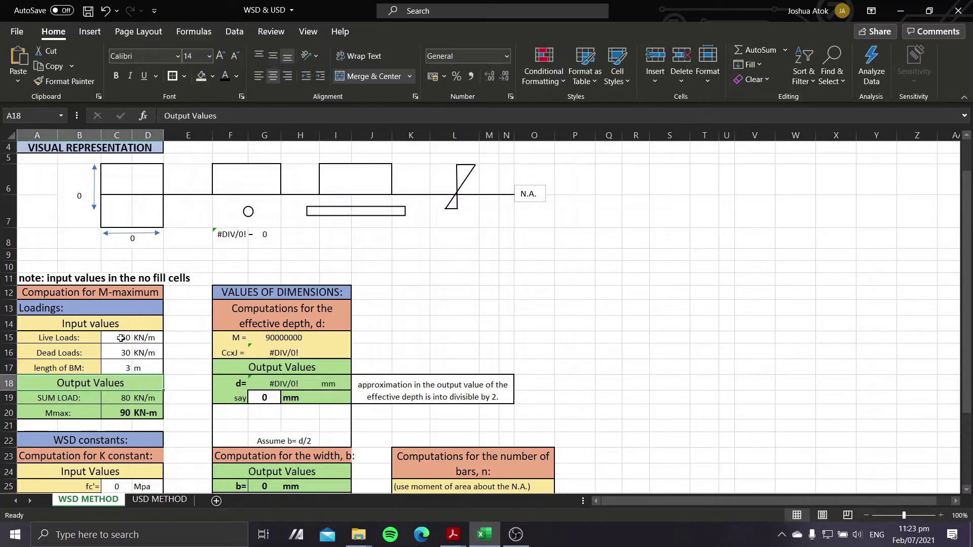
Step: Inspect the formulas behind the sum load and the maximum moment Mmax
left_click(117, 400)
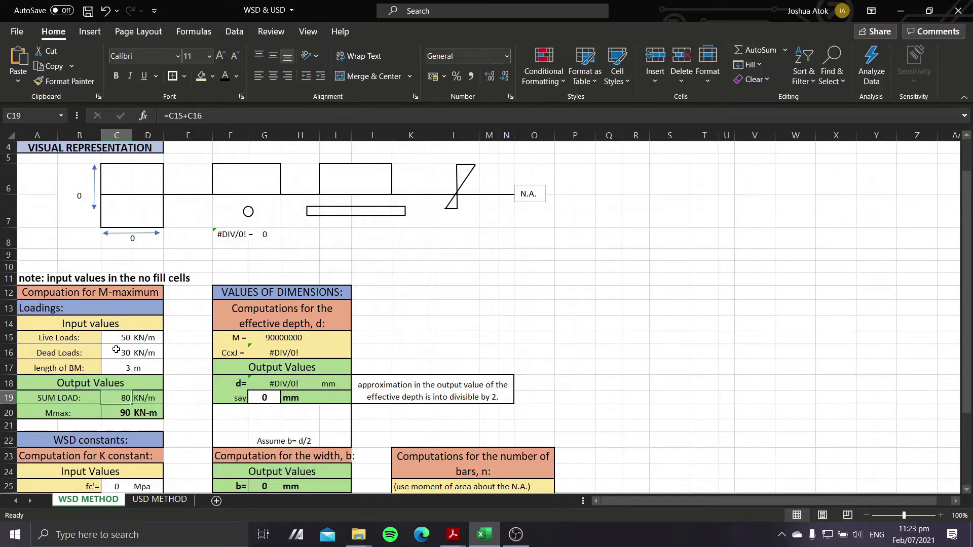
scroll(118, 360, "down", 2)
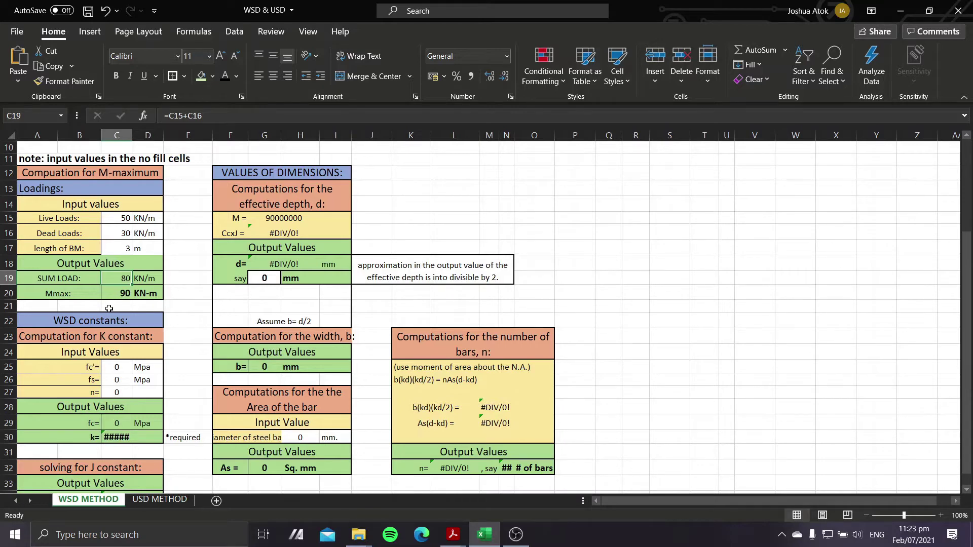
left_click(122, 294)
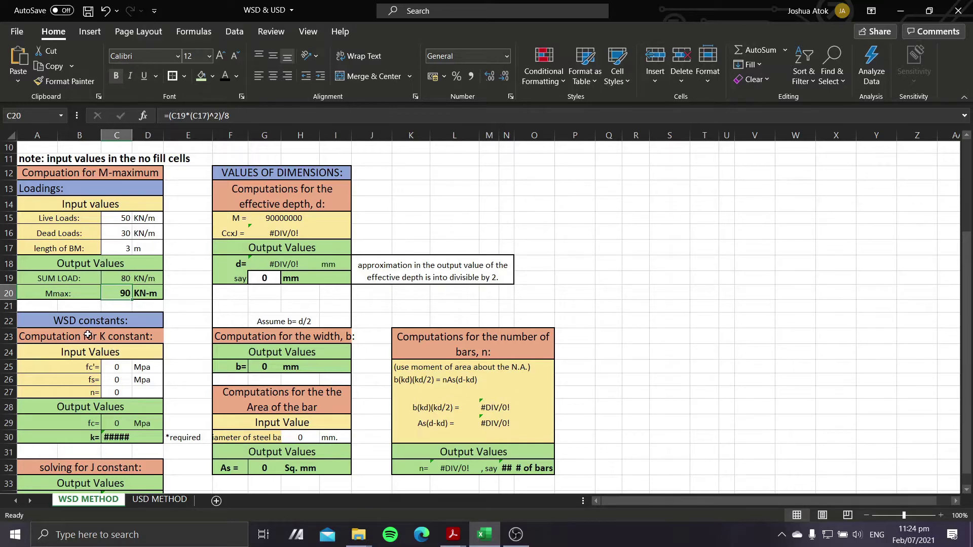
Step: Review the K constant cells, then switch to the PDF problem in Acrobat Reader and look up fc', fs and the modular ratio n
left_click(122, 366)
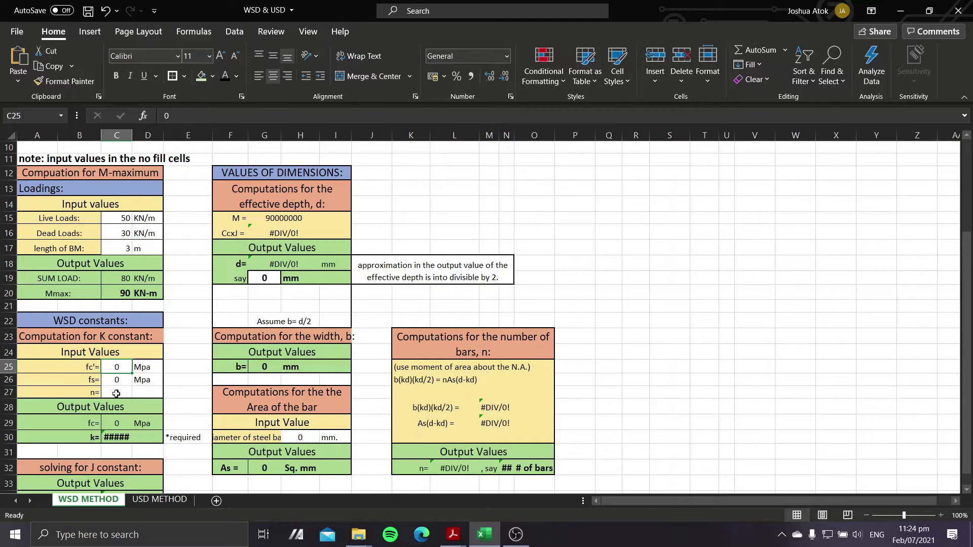
left_click(111, 423)
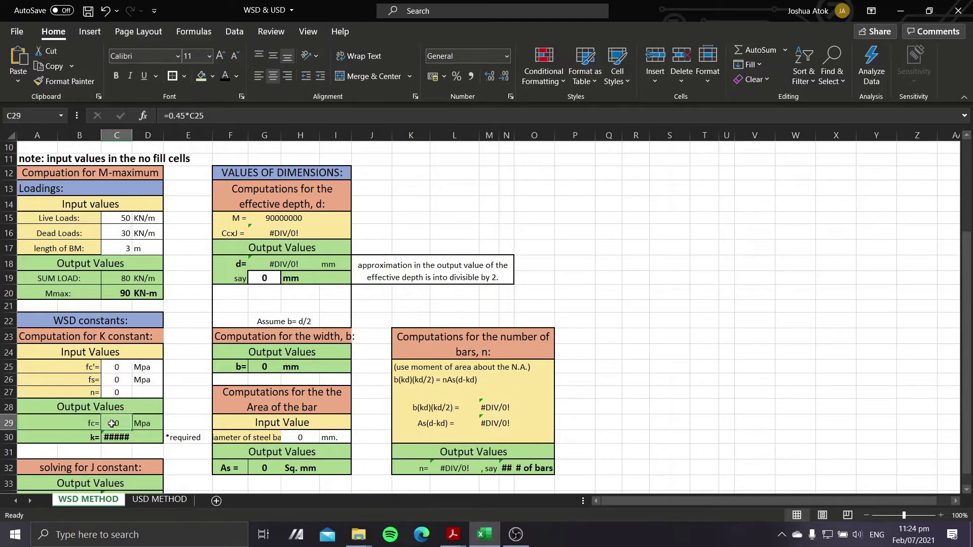
left_click(123, 385)
left_click(121, 391)
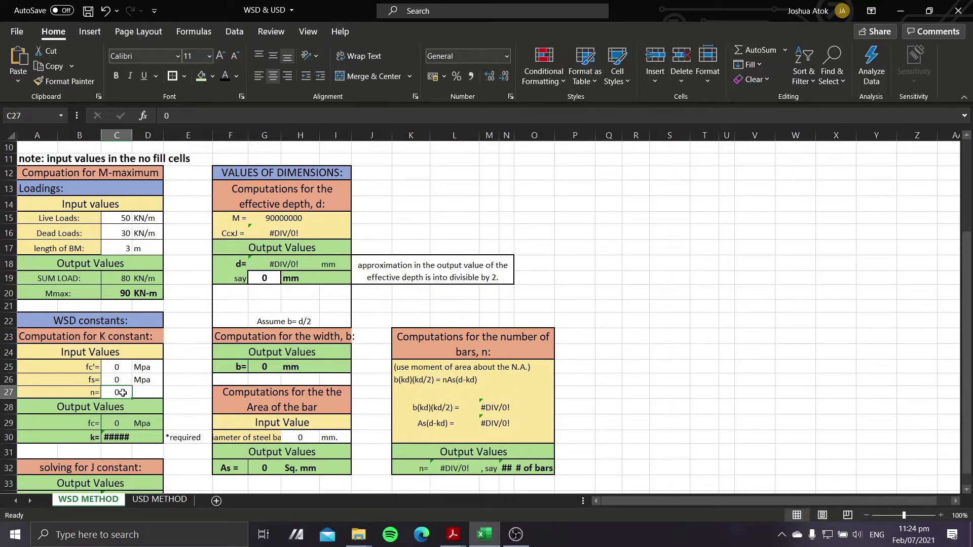
left_click(120, 365)
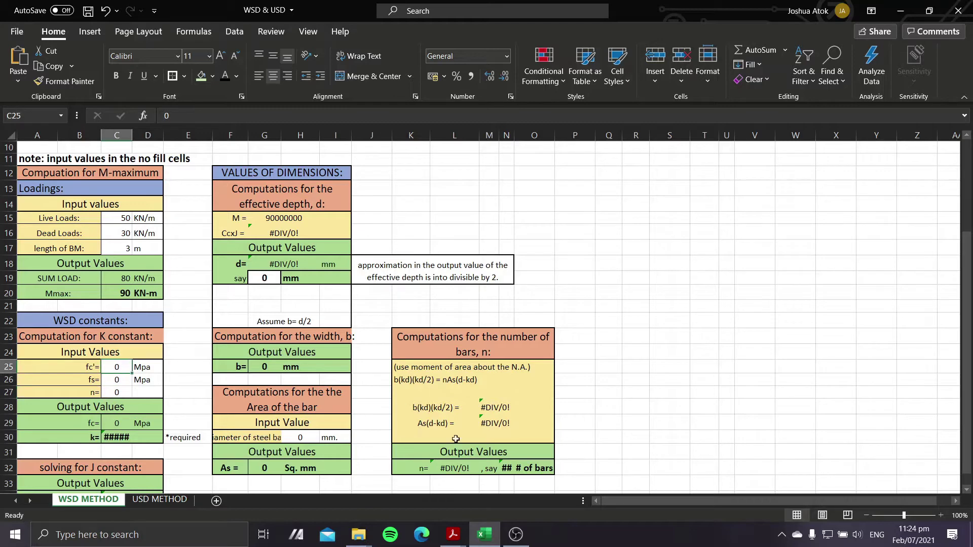
mouse_move(453, 535)
left_click(522, 478)
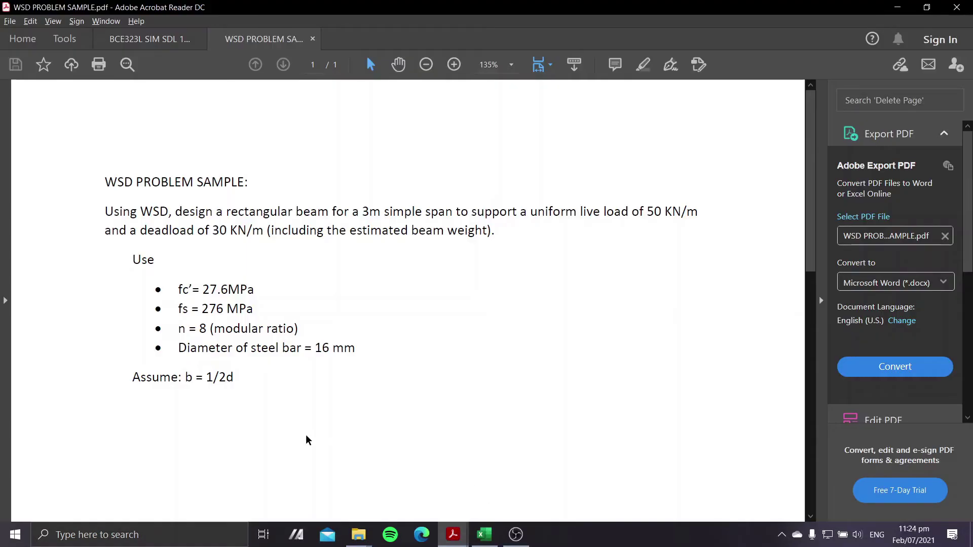
left_click_drag(197, 301, 264, 329)
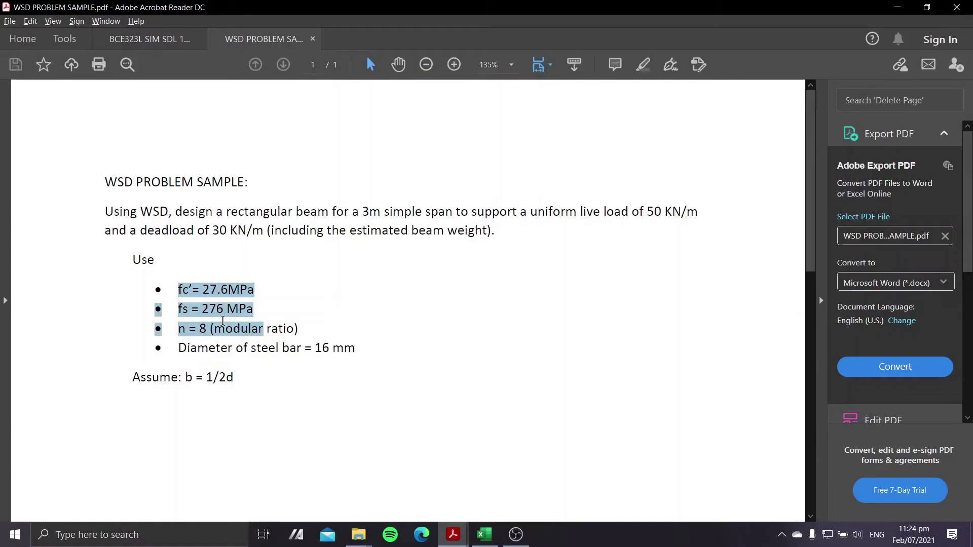
left_click(247, 291)
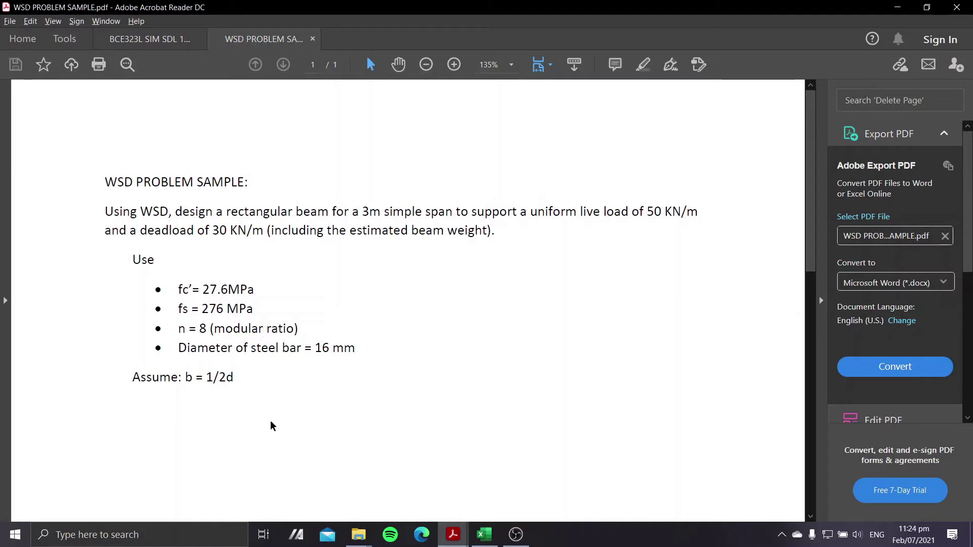
Step: Return to Excel and set the K constant inputs to fc' 27.6 MPa, fs 276 MPa and n 8
left_click(492, 544)
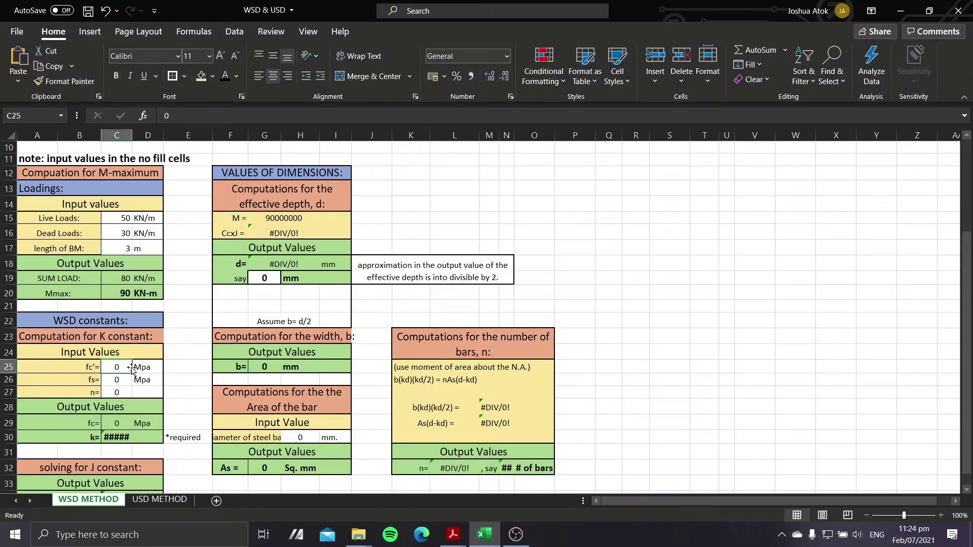
type("27.6")
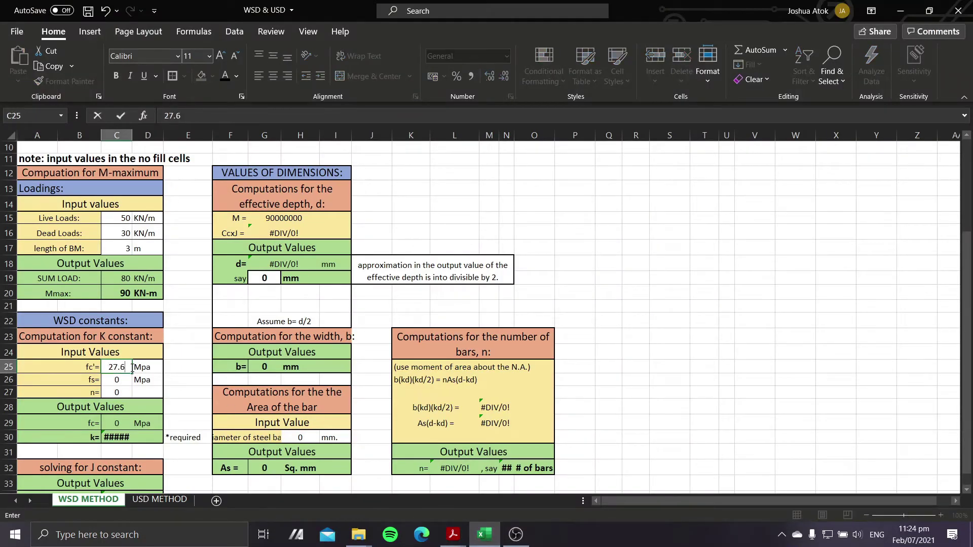
key("Return")
type("276")
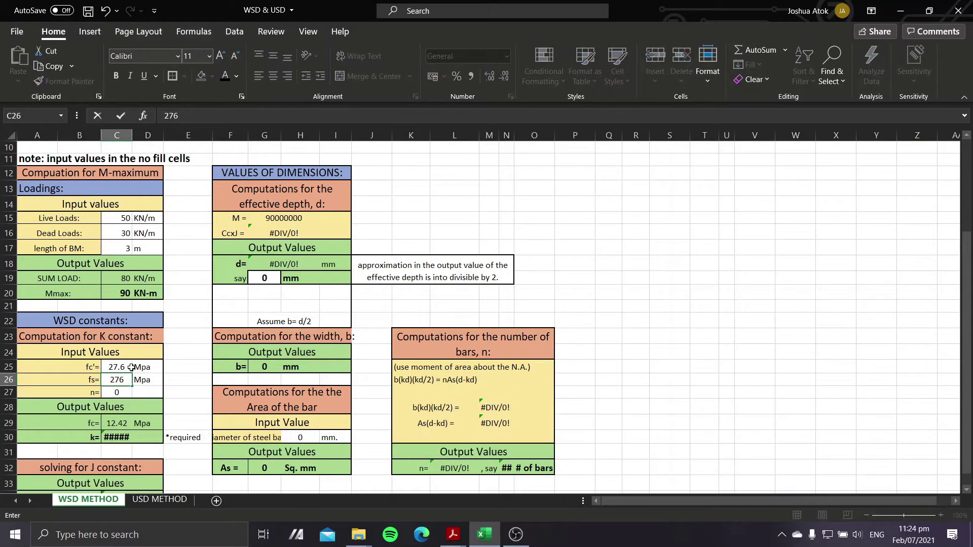
key("Return")
type("8")
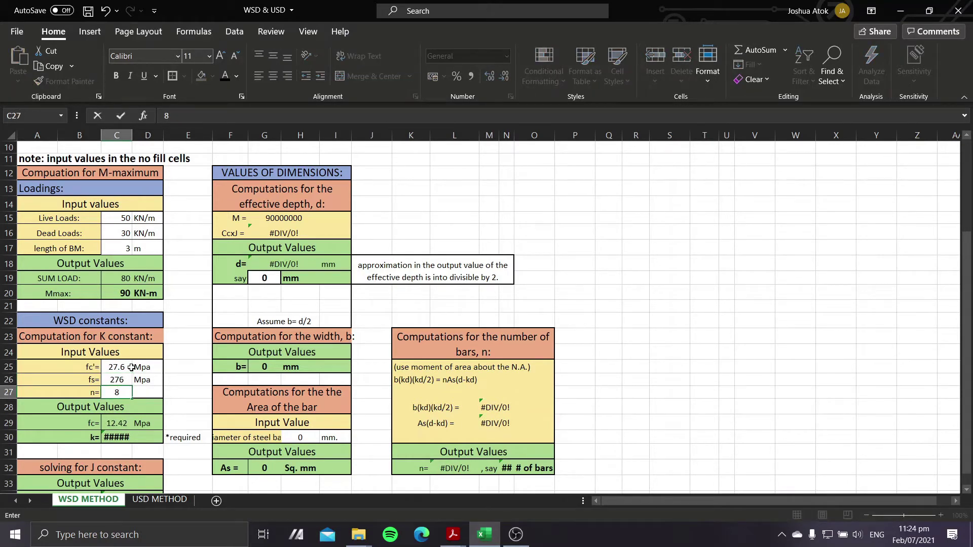
key("Return")
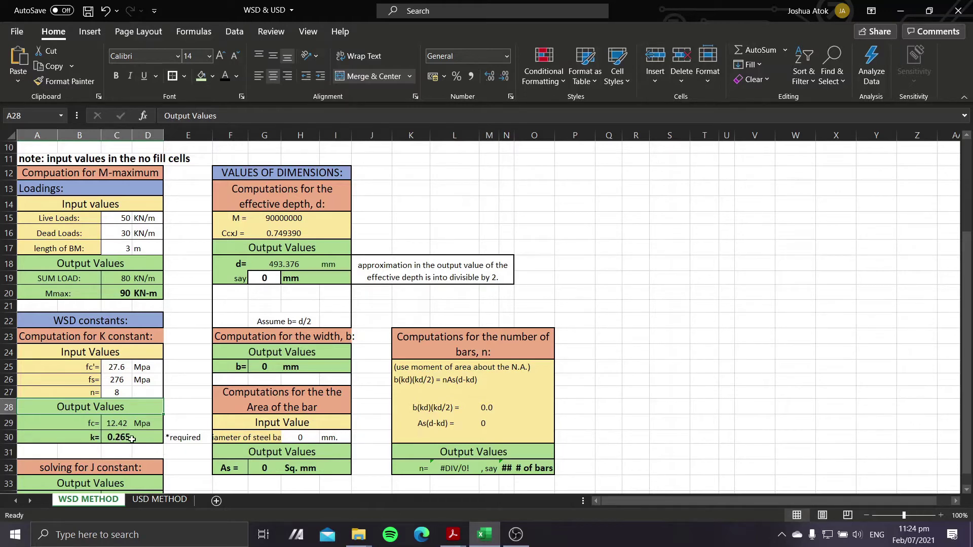
Step: Inspect the formulas behind the J constant and behind the effective depth d with its M and CcxJ terms
scroll(130, 441, "down", 1)
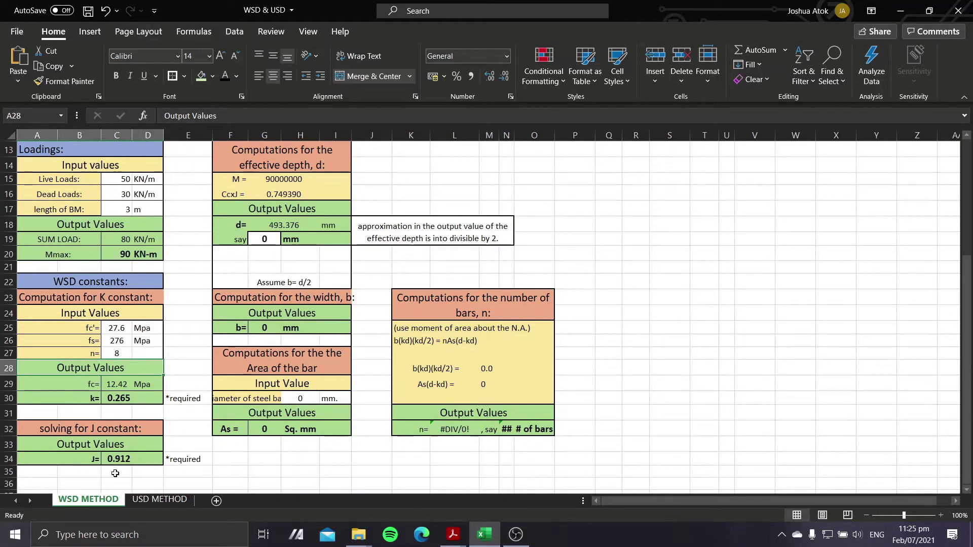
left_click(117, 459)
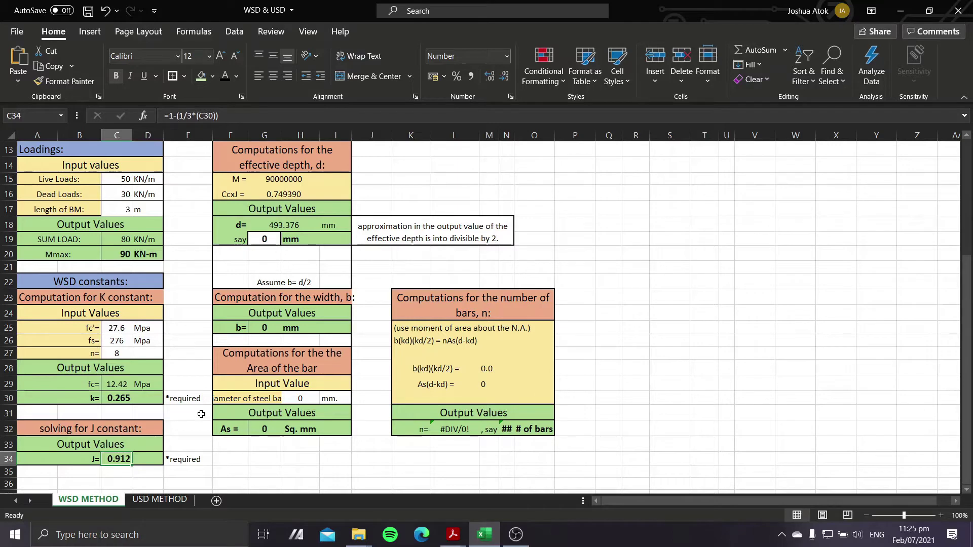
scroll(207, 410, "up", 3)
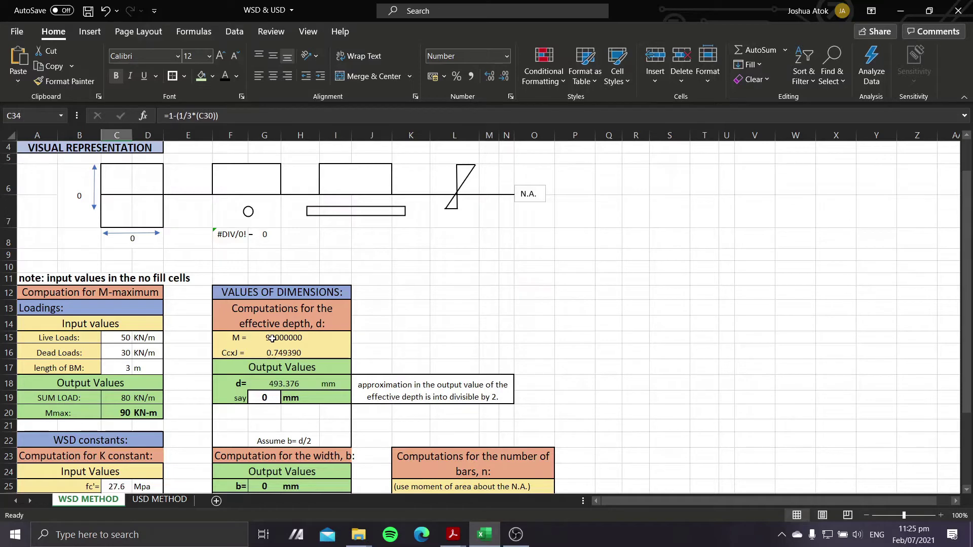
scroll(113, 369, "down", 3)
scroll(152, 392, "up", 2)
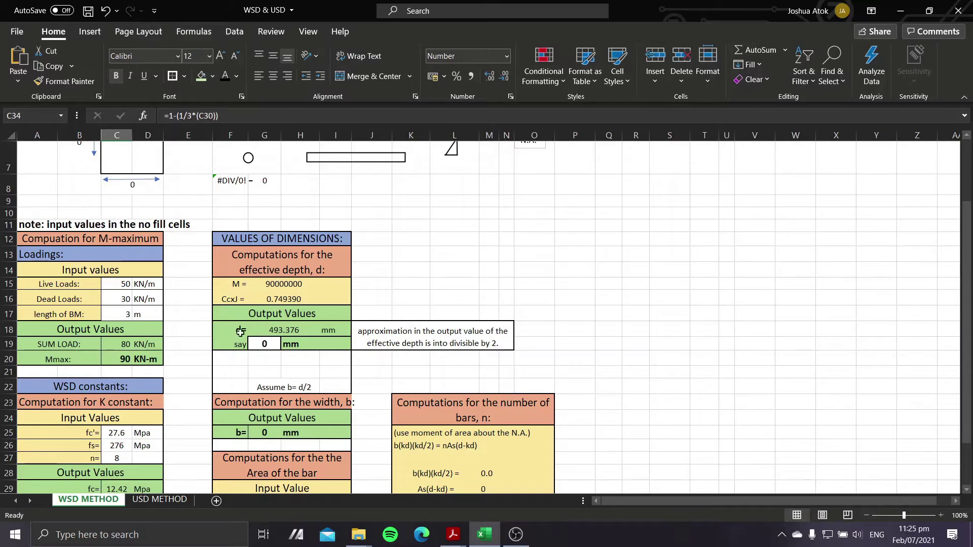
left_click(273, 302)
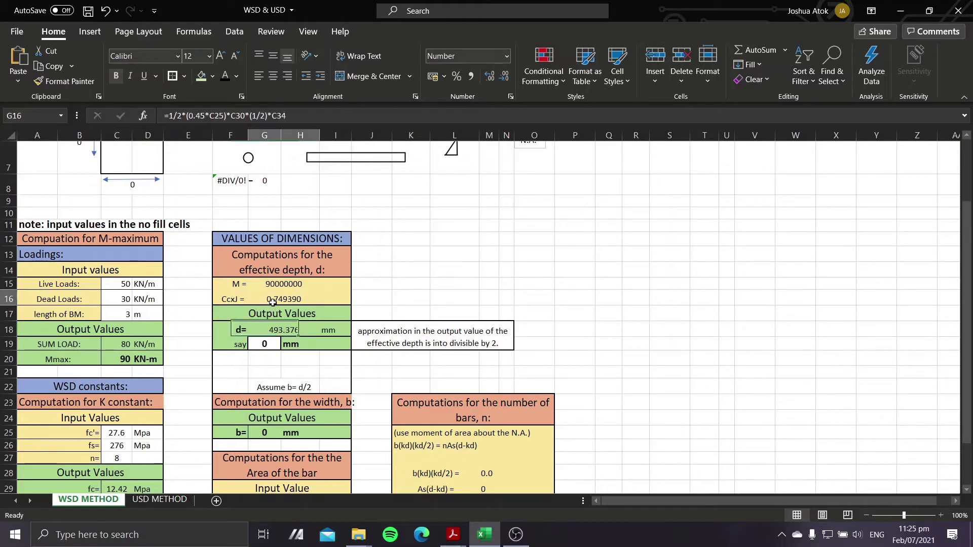
left_click(272, 285)
left_click(272, 298)
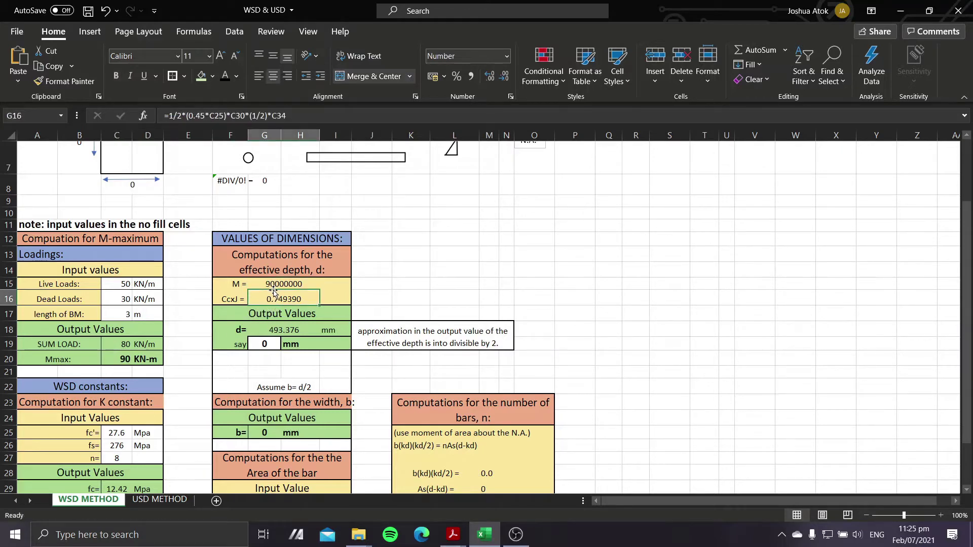
left_click(308, 286)
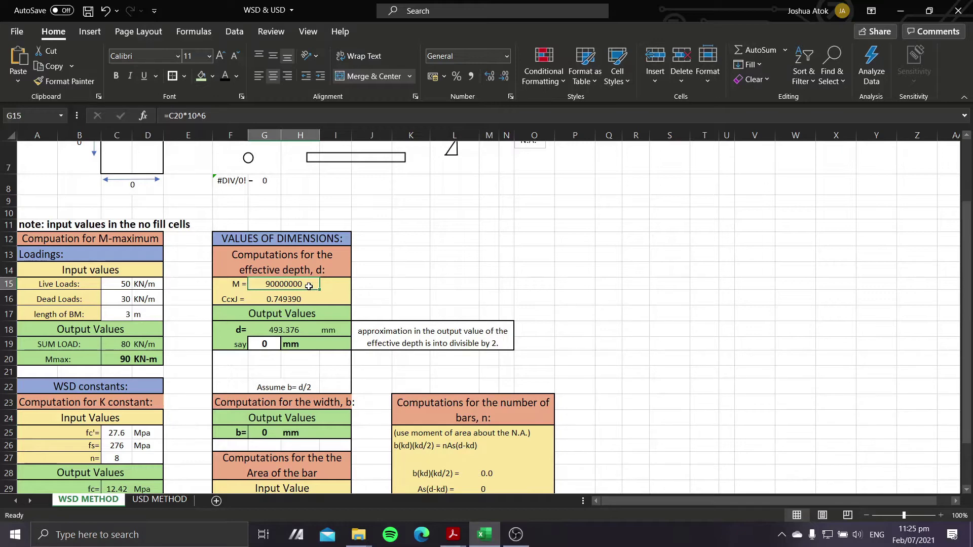
left_click(279, 330)
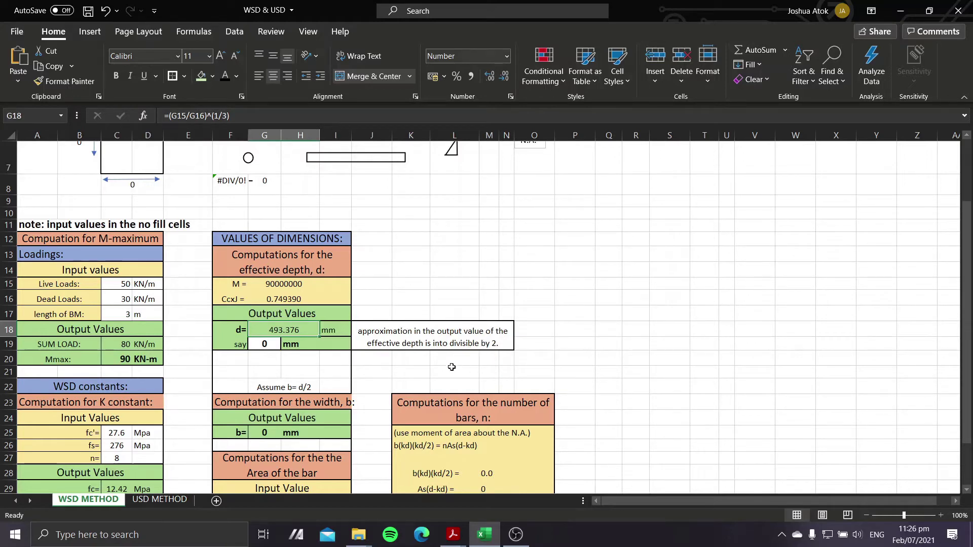
Step: Set the rounded effective depth in G19 to 496 mm and check the formula behind the beam width b
left_click(277, 344)
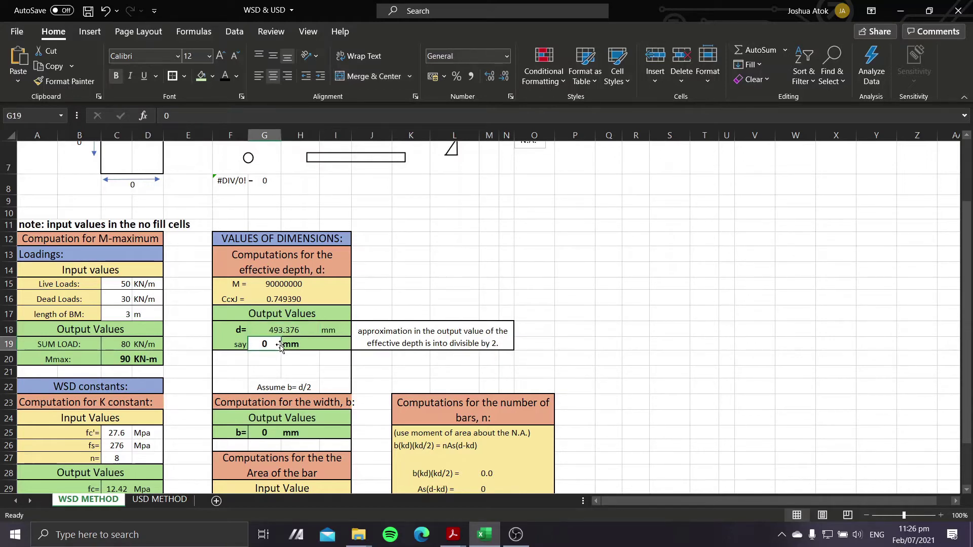
type("496")
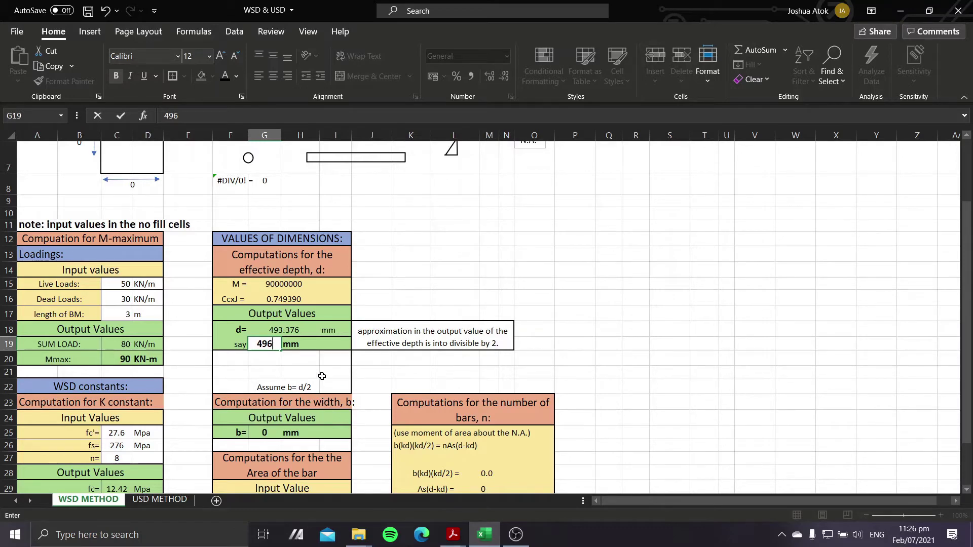
key("Return")
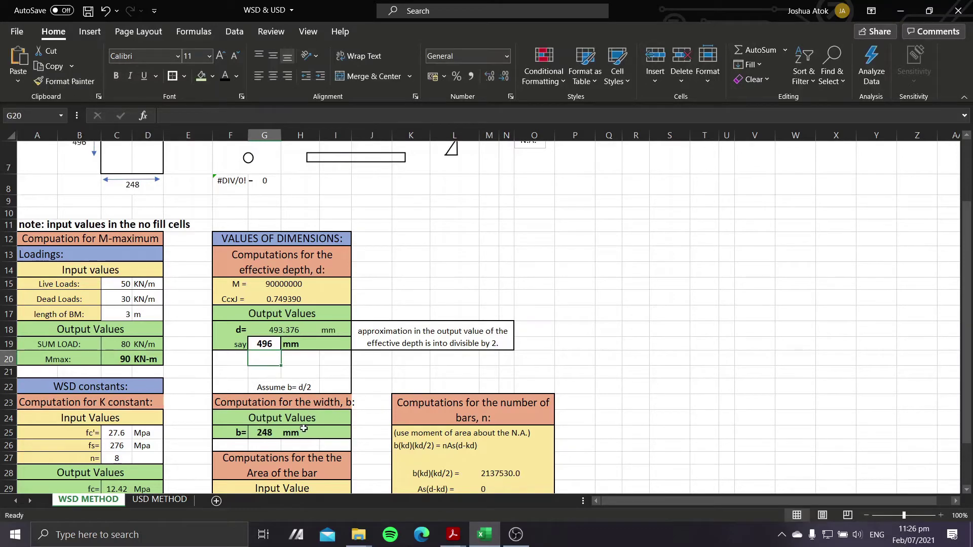
left_click(265, 434)
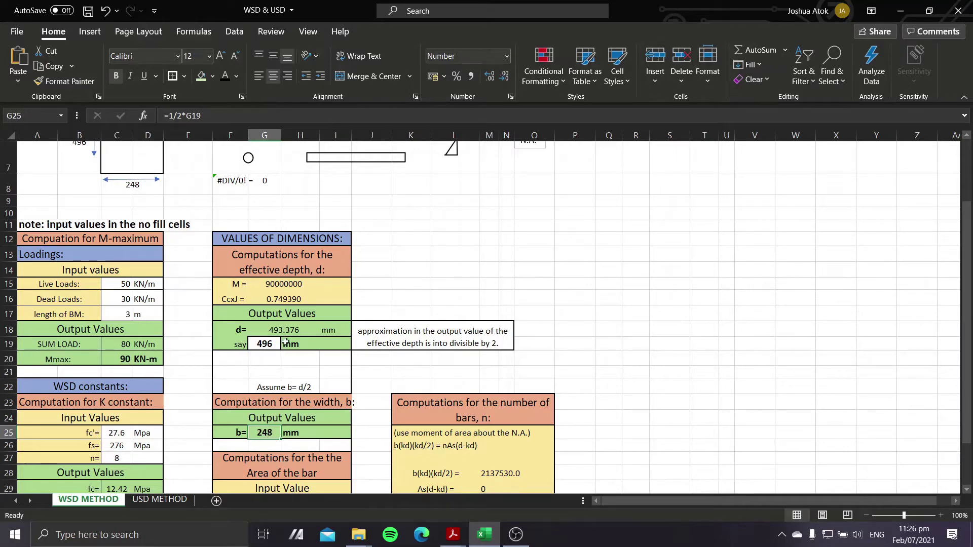
Step: Look up the steel bar diameter in the WSD PROBLEM SAMPLE PDF in Acrobat Reader and enter 16 mm for it back in Excel
scroll(291, 364, "down", 3)
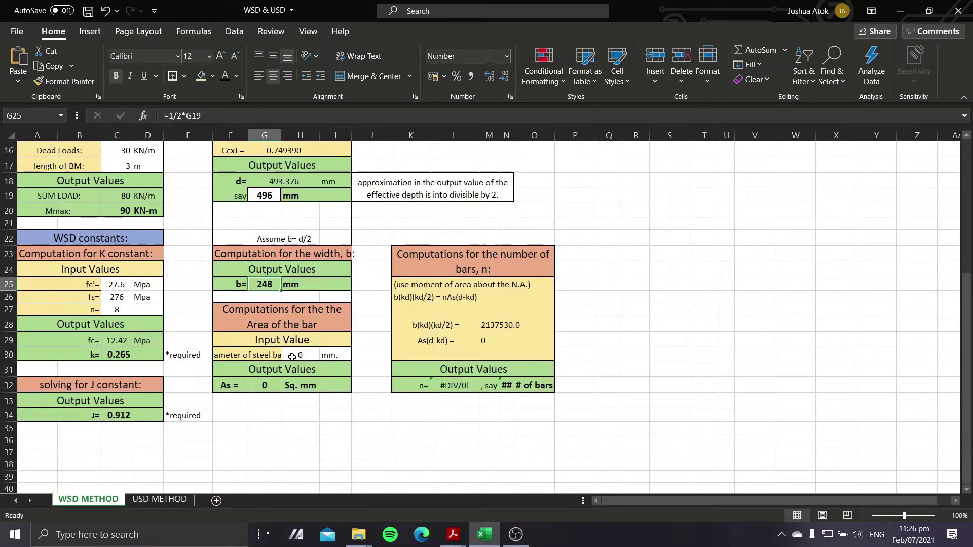
scroll(284, 347, "up", 1)
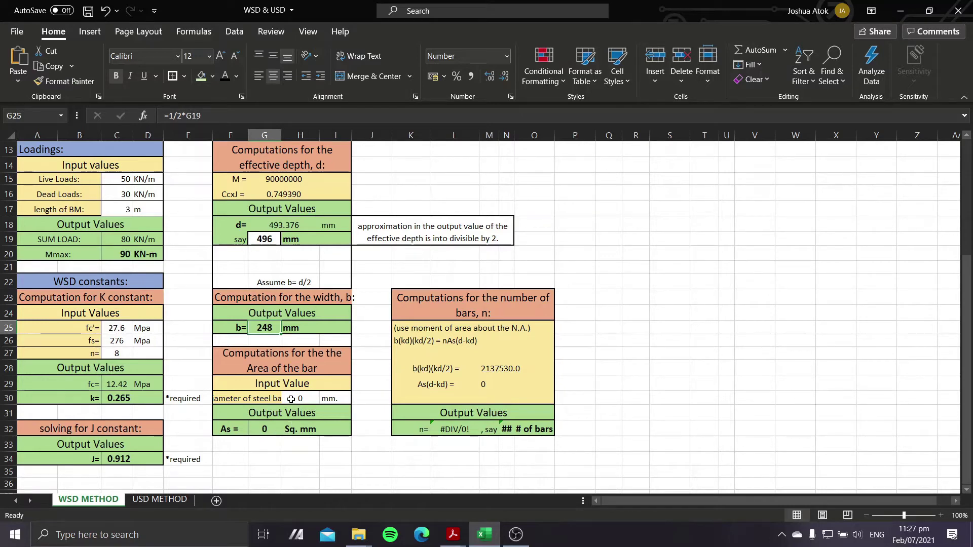
left_click(449, 533)
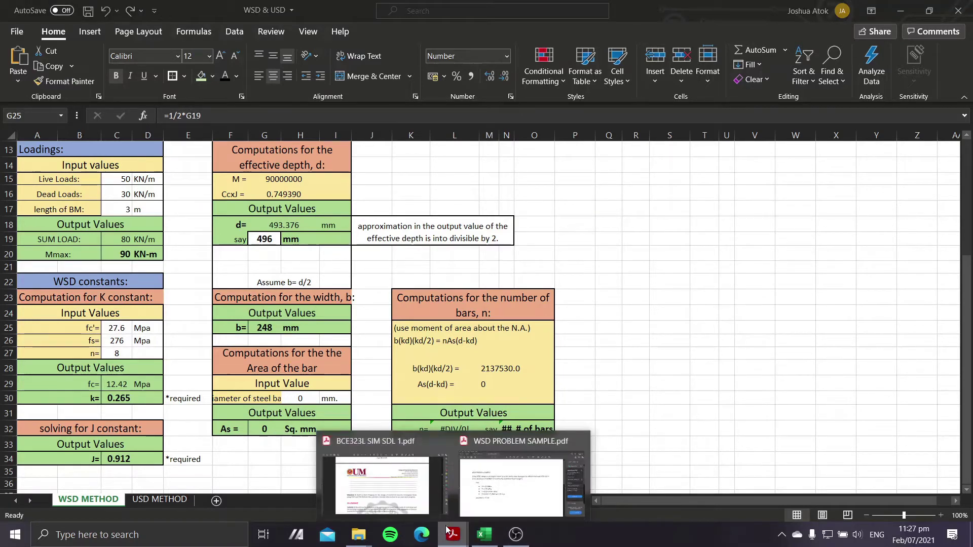
left_click(512, 471)
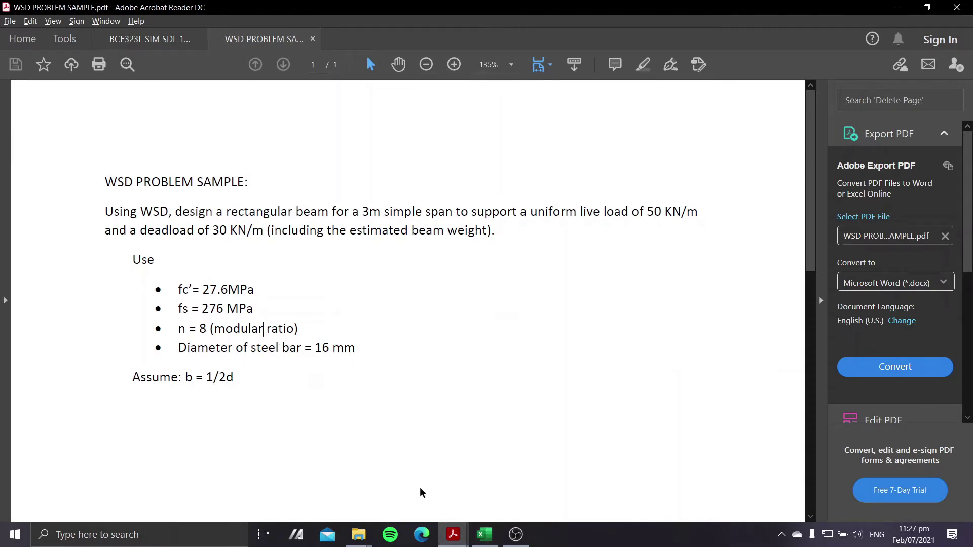
left_click(485, 535)
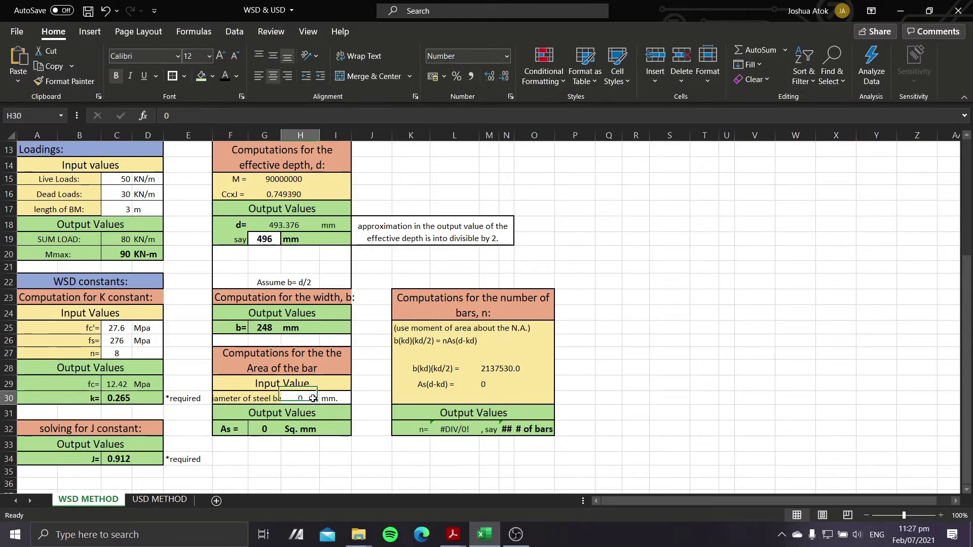
type("16")
key("Return")
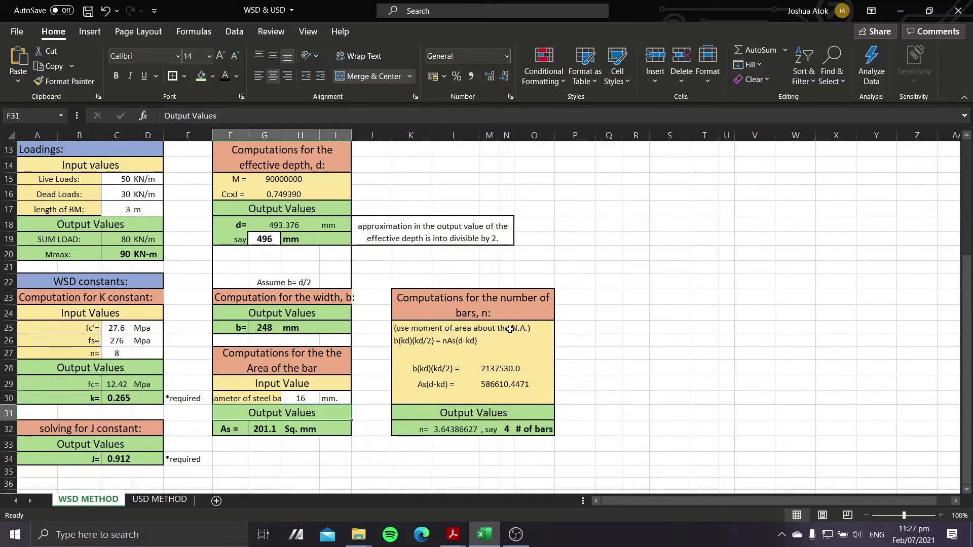
Step: Examine the moment of area equation b(kd)(kd/2) = nAs(d-kd) and its two terms in the number of bars computation
left_click(415, 343)
left_click(436, 343)
left_click_drag(419, 343, 482, 345)
left_click(505, 352)
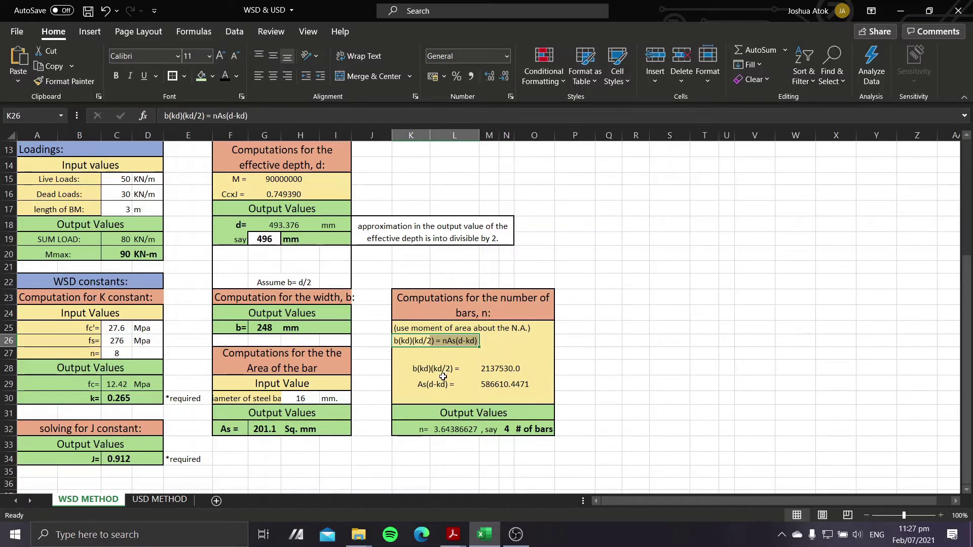
left_click(440, 341)
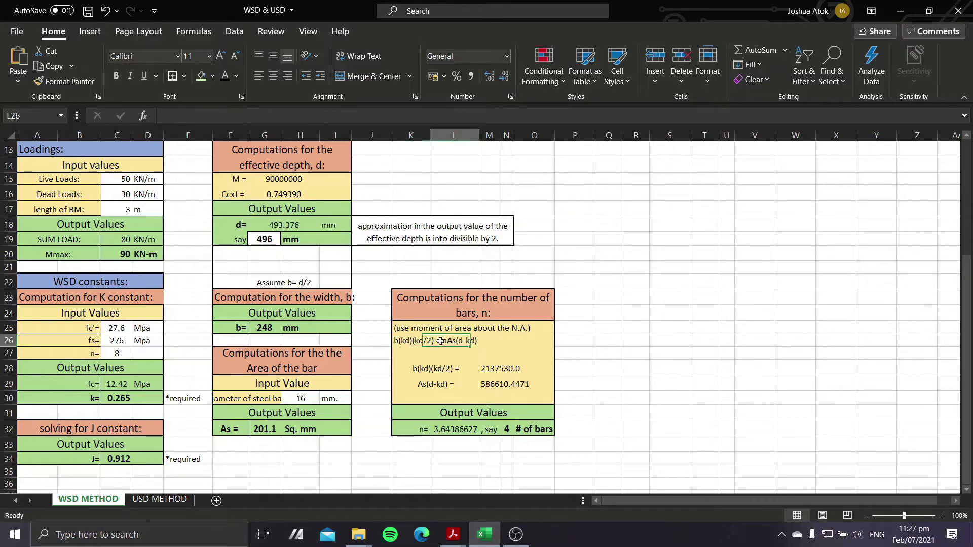
left_click(415, 342)
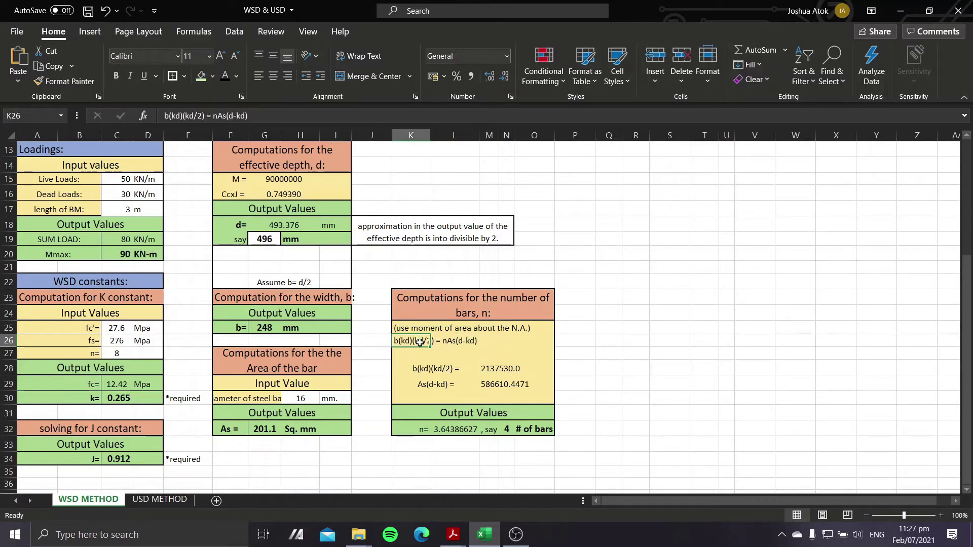
left_click(447, 341)
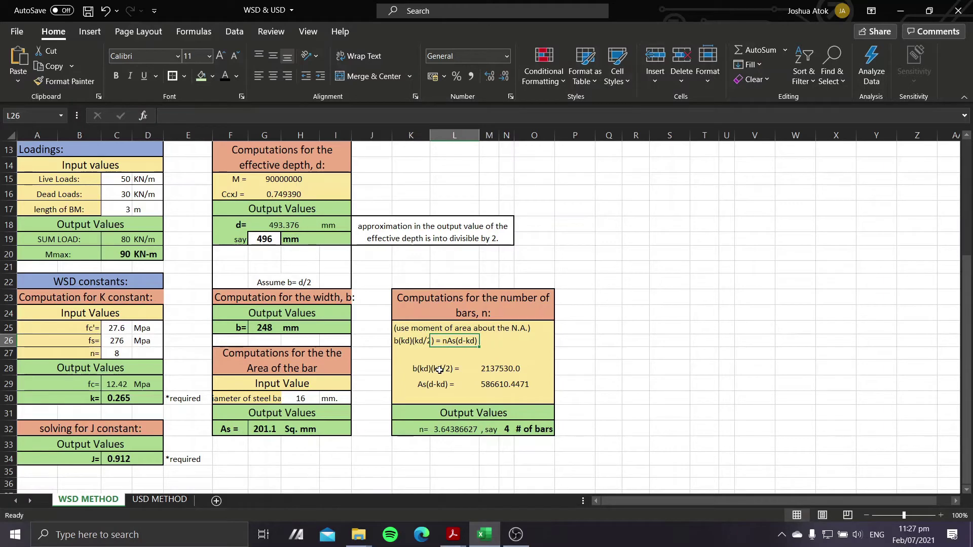
left_click(439, 369)
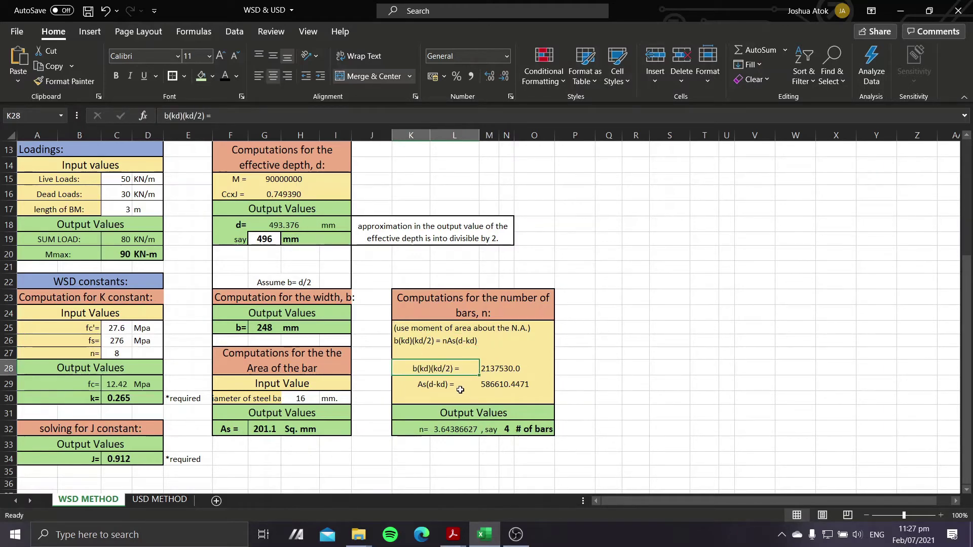
left_click(446, 381)
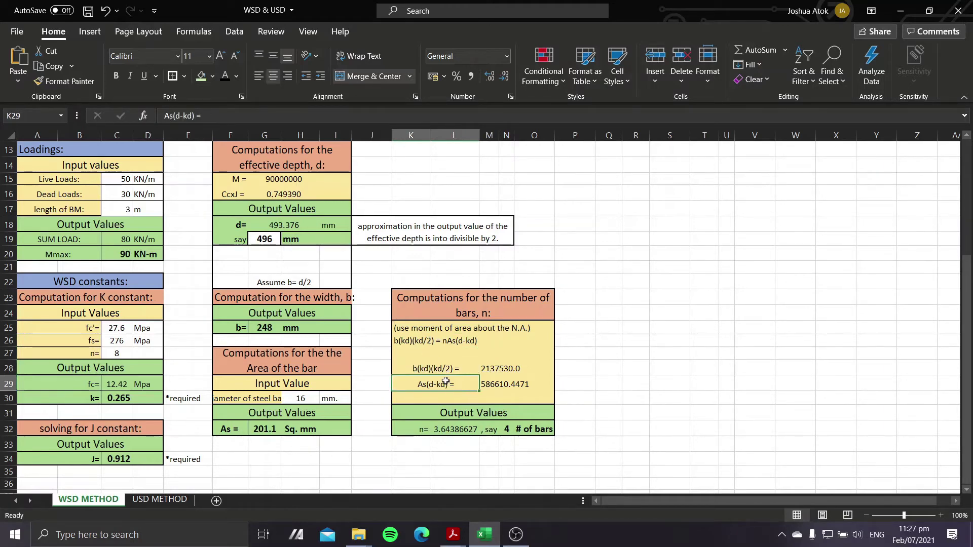
Step: Inspect the formulas behind the computed number of bars n and its rounded-up value
left_click(442, 434)
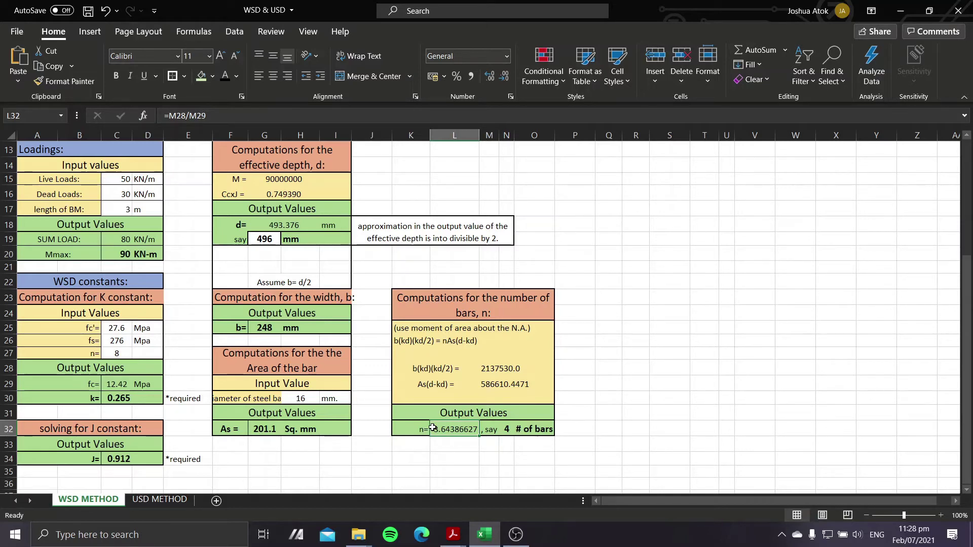
left_click(509, 431)
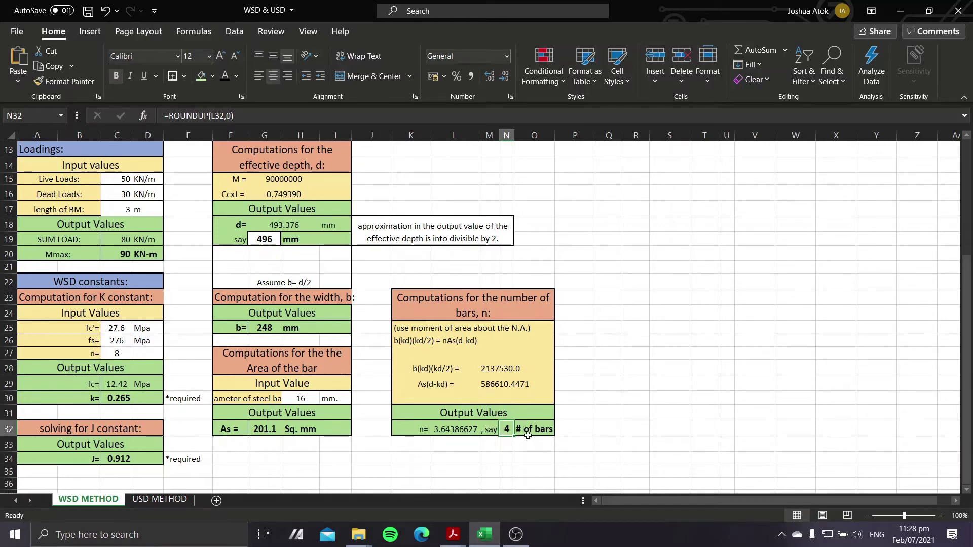
Step: Check the beam depth, width, bar count and bar diameter labels in the WSD sheet's visual representation
scroll(524, 441, "up", 4)
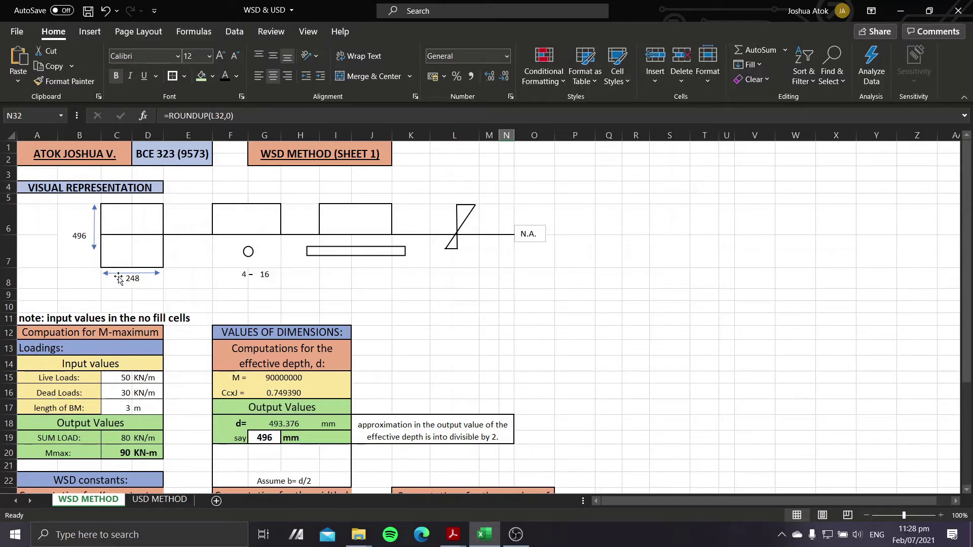
left_click(82, 239)
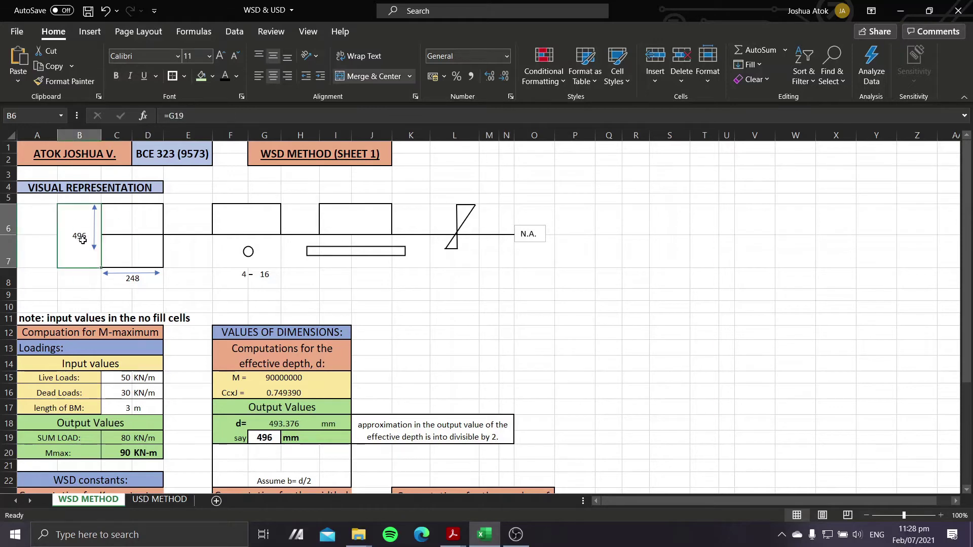
left_click(126, 273)
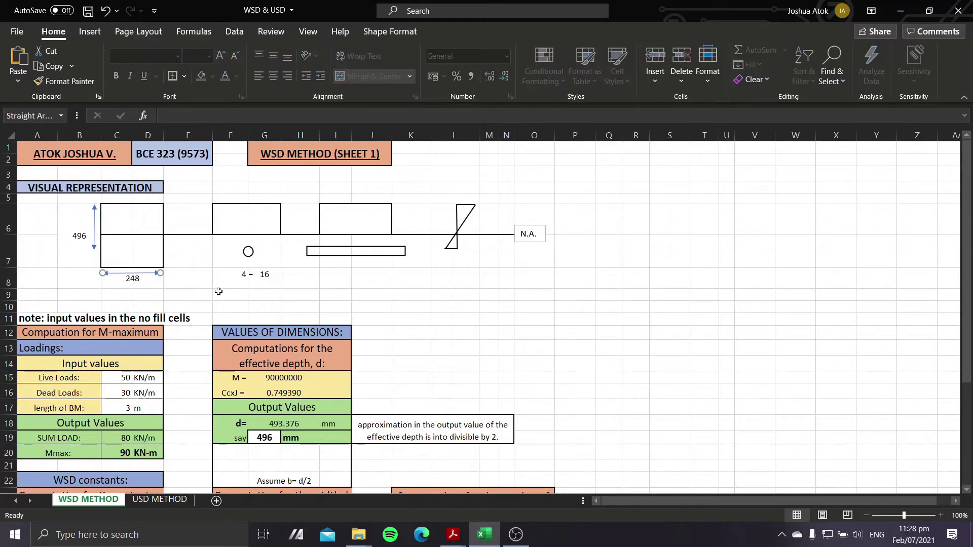
left_click(246, 276)
left_click(263, 278)
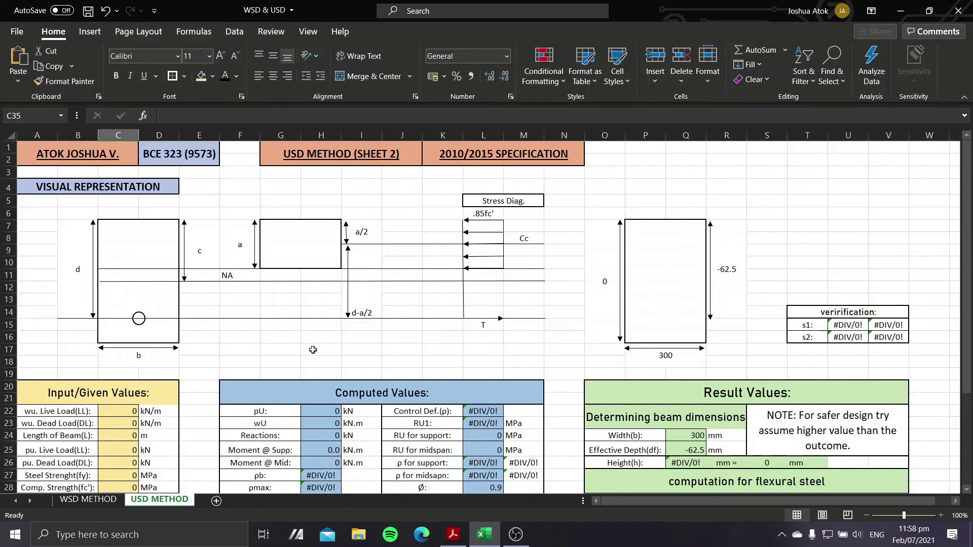
scroll(315, 355, "down", 1)
scroll(288, 311, "up", 1)
left_click(322, 349)
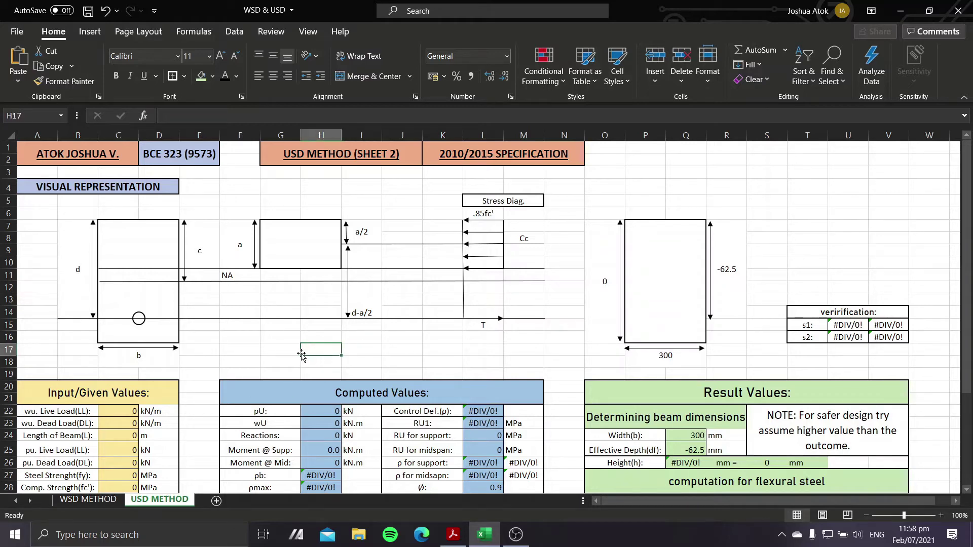
left_click(323, 338)
left_click(366, 338)
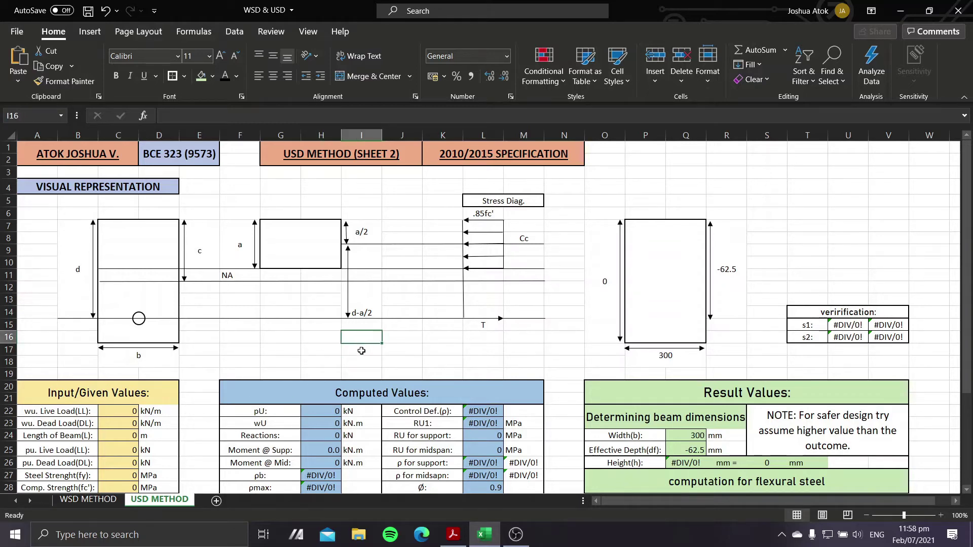
left_click(354, 351)
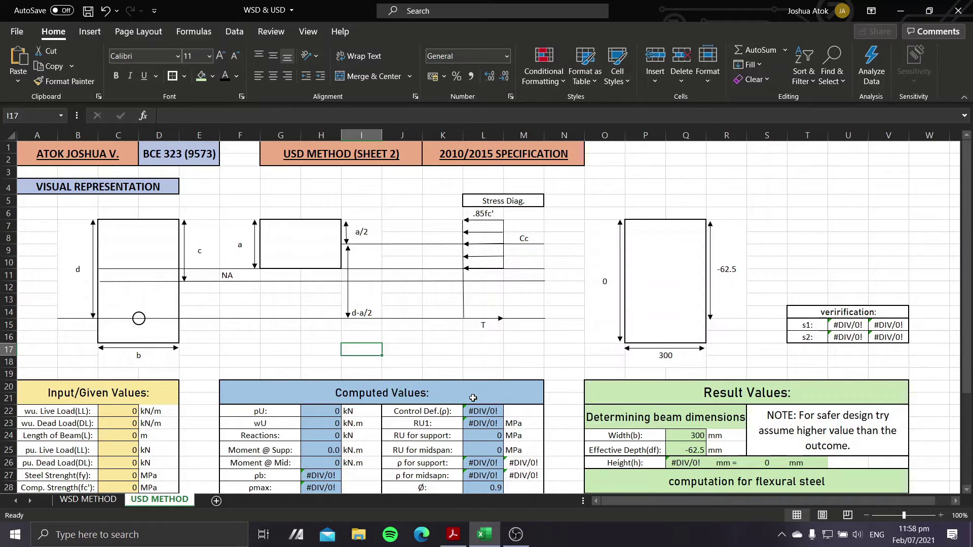
Step: View the USD sheet's value tables, then switch to Acrobat Reader and read the Situation 1 beam problem in the BCE323L SIM SDL 1 PDF
scroll(473, 403, "down", 2)
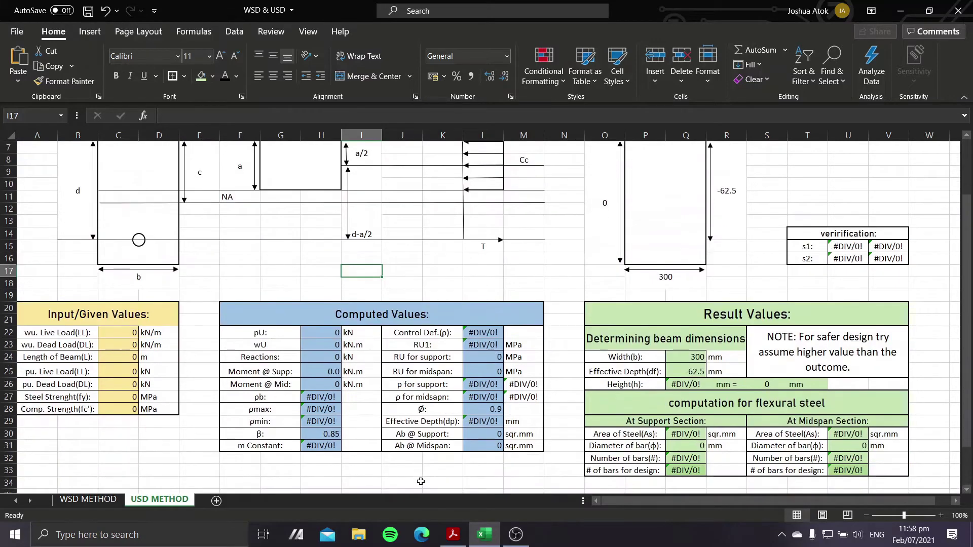
left_click(453, 535)
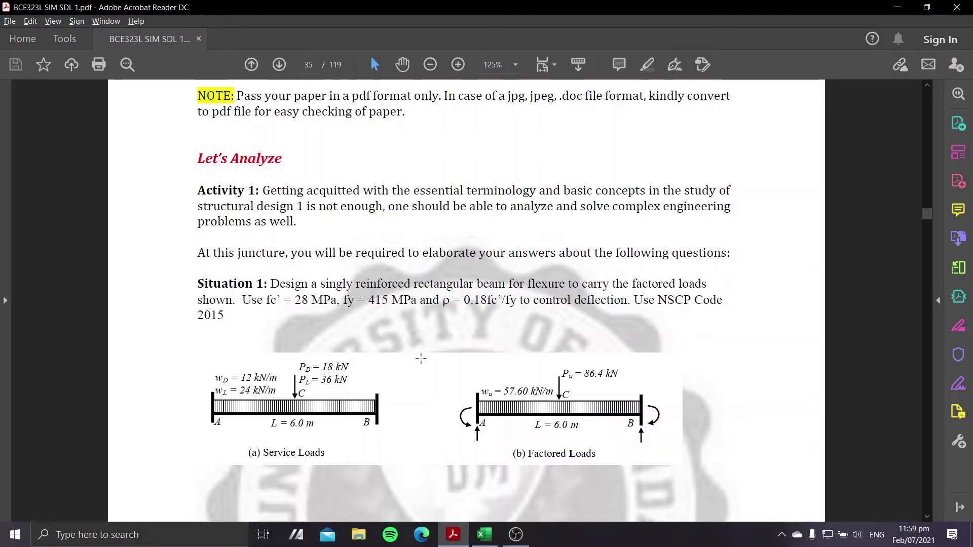
scroll(448, 348, "down", 1)
scroll(449, 349, "up", 2)
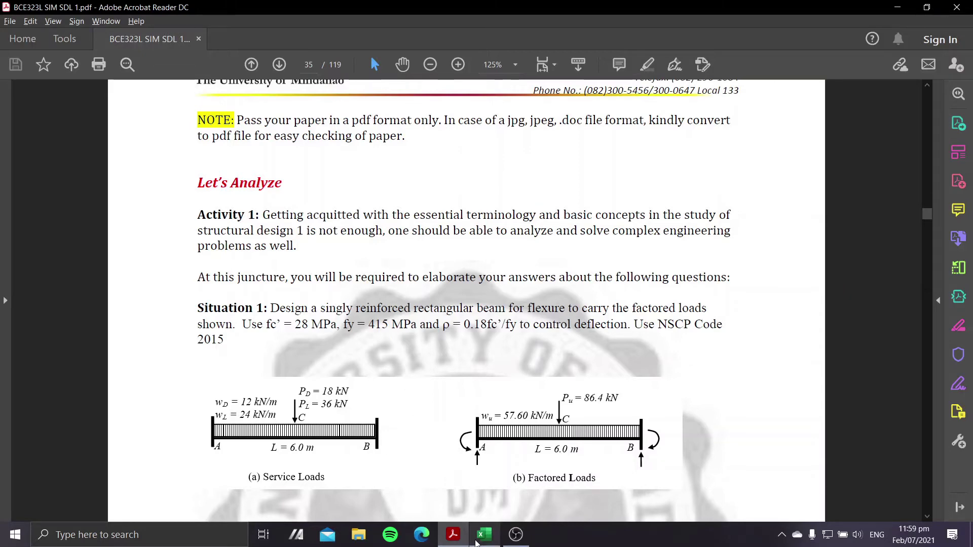
Step: Return to Excel and go through the Input/Given Values cells of the USD sheet, ending on the wu. Live Load cell
left_click(477, 540)
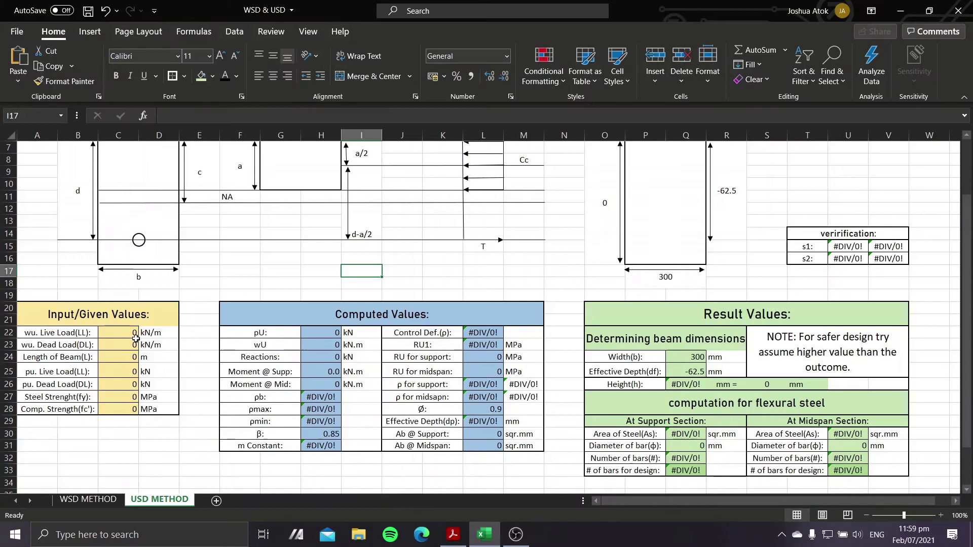
scroll(136, 339, "up", 1)
scroll(136, 339, "down", 1)
left_click(115, 331)
key("Down")
key("Down")
key("Down")
key("Down")
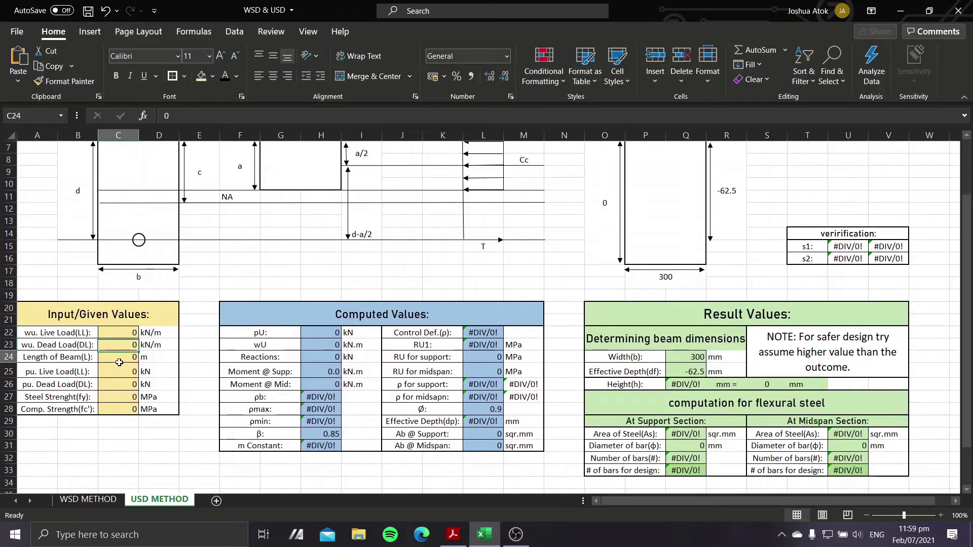
left_click(110, 336)
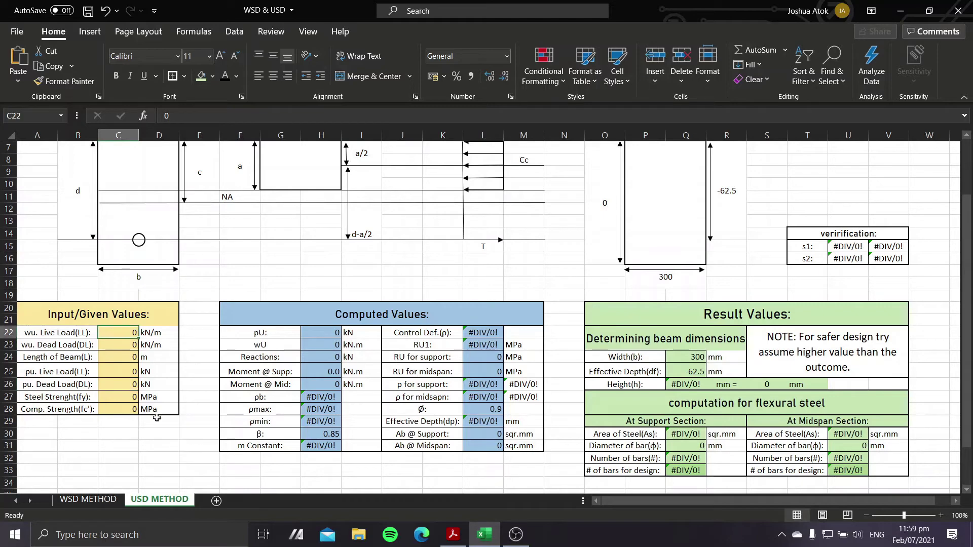
Step: Read the Situation 1 distributed service loads in Acrobat Reader and, back in Excel, set wu. Live Load to 24 and wu. Dead Load to 12 kN/m
mouse_move(452, 535)
left_click(459, 495)
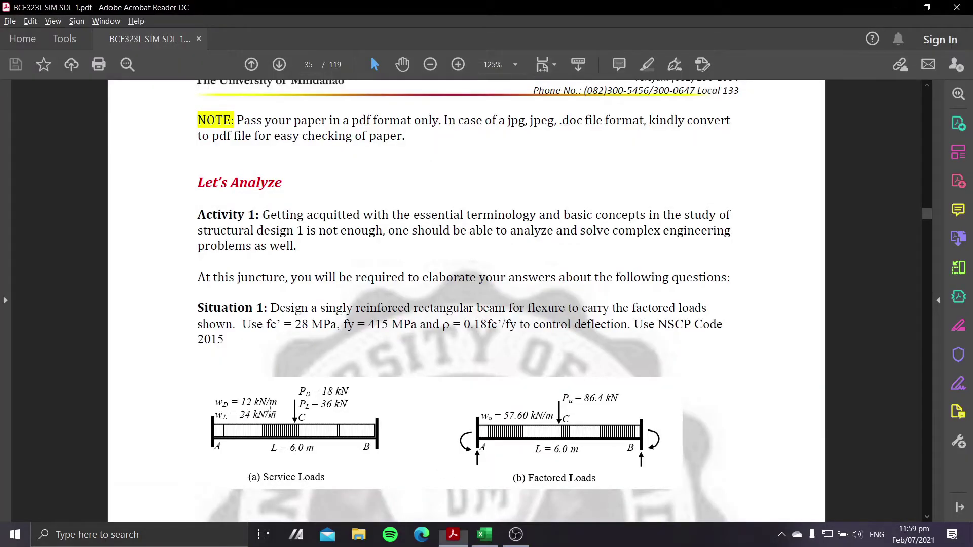
left_click(484, 534)
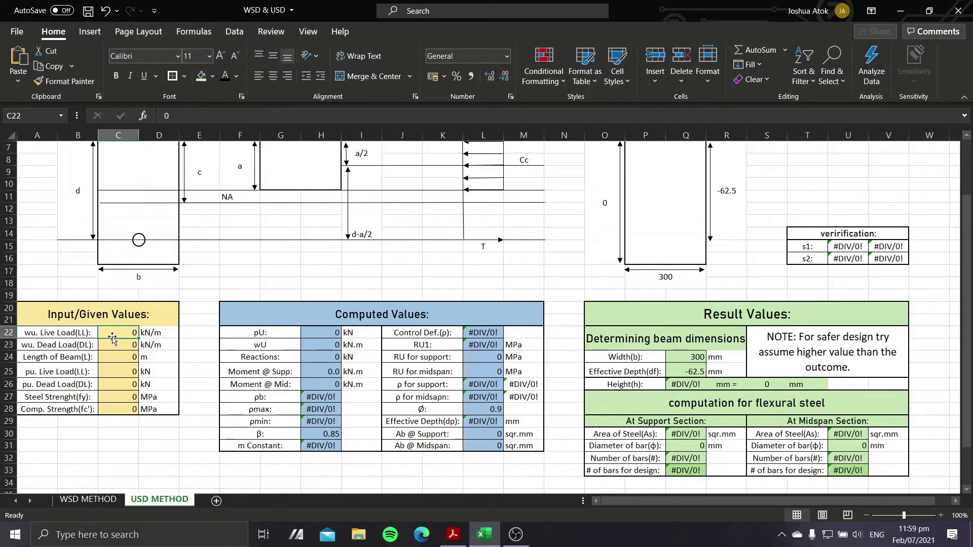
left_click(458, 539)
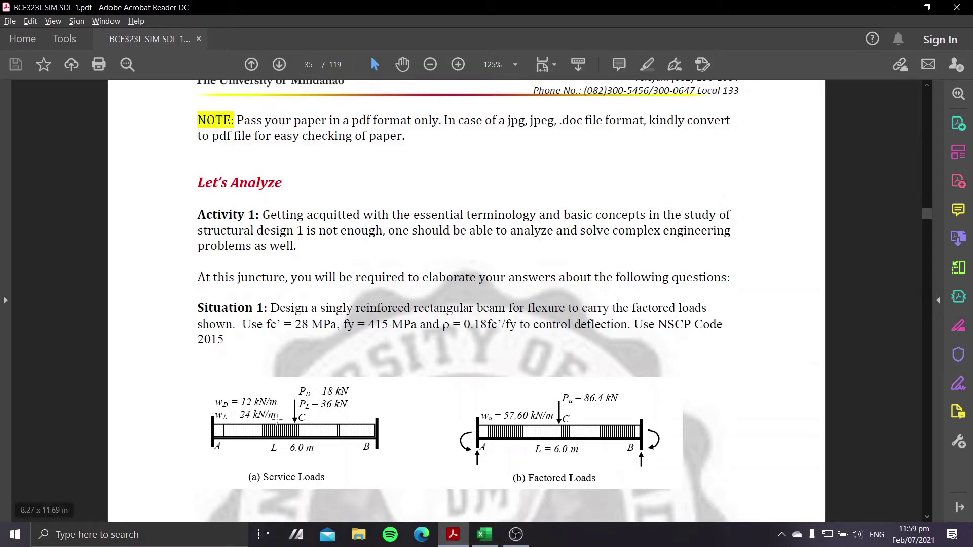
left_click(484, 537)
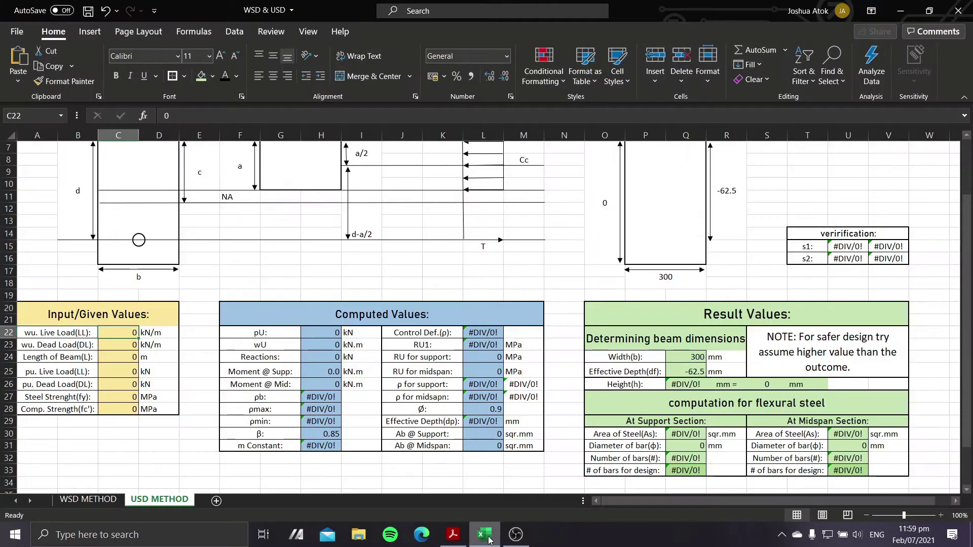
left_click(456, 538)
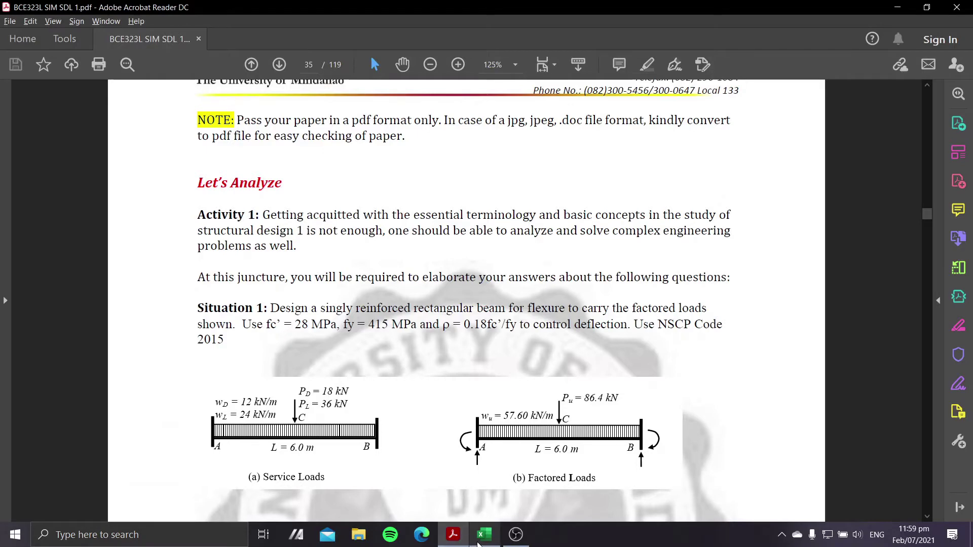
left_click(484, 536)
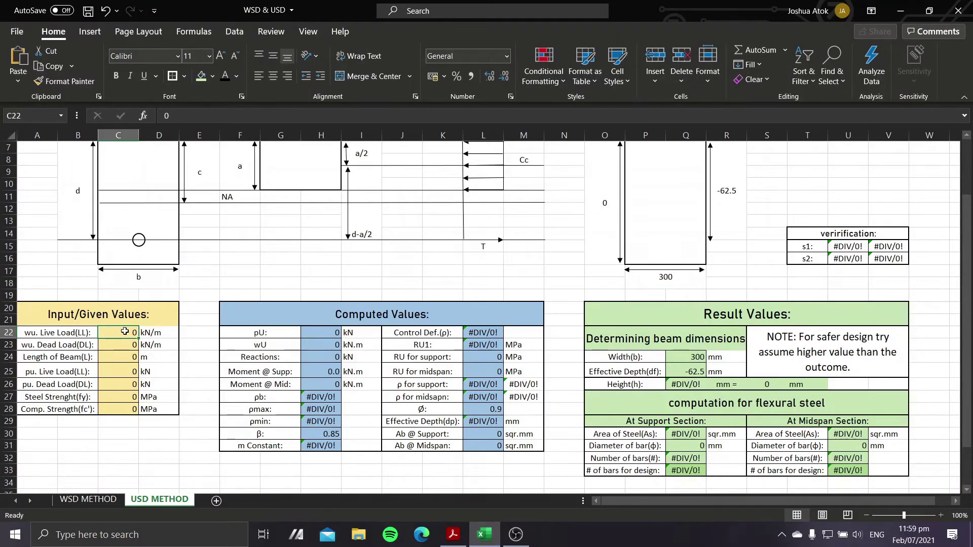
type("24")
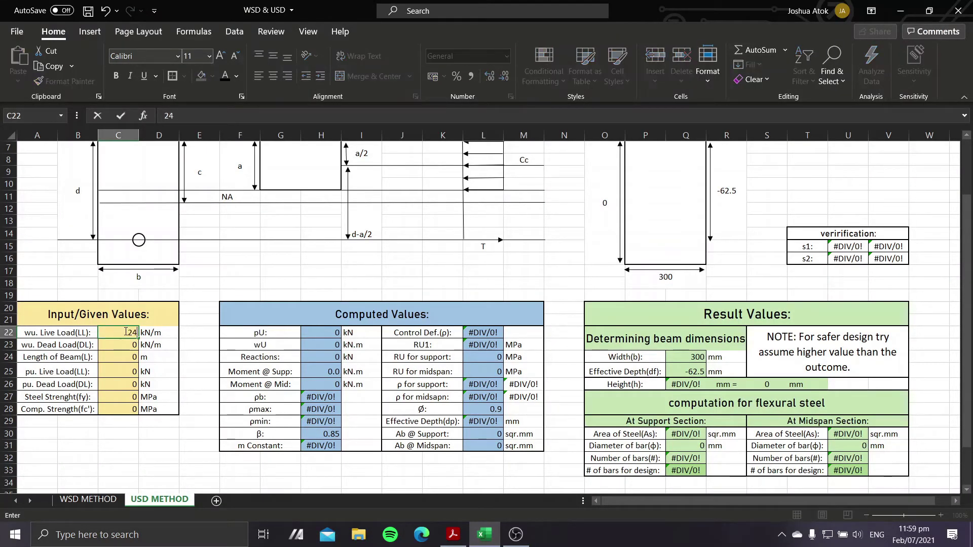
key("Return")
type("12")
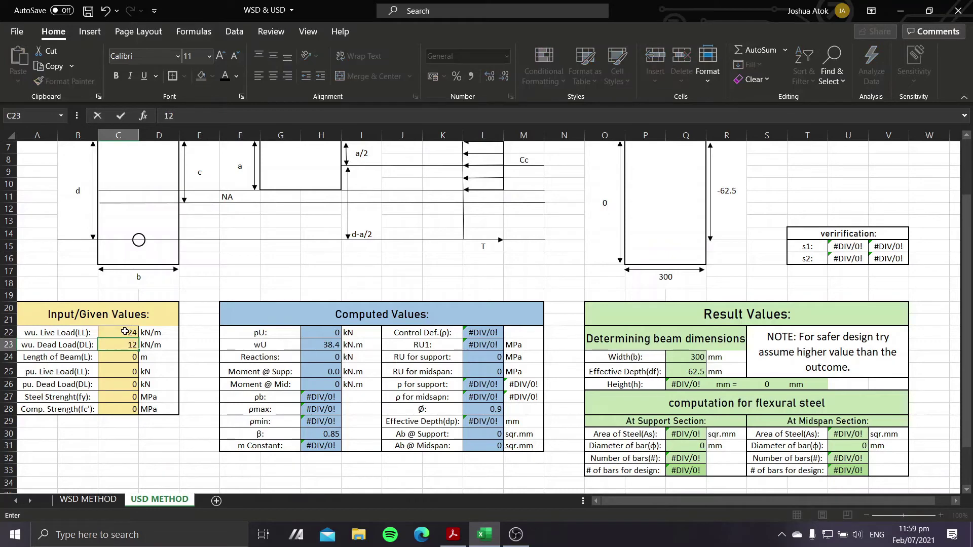
key("Return")
Step: Look up the Situation 1 beam span in the Acrobat Reader PDF and set Length of Beam to 6 m in the Excel USD sheet
left_click(453, 535)
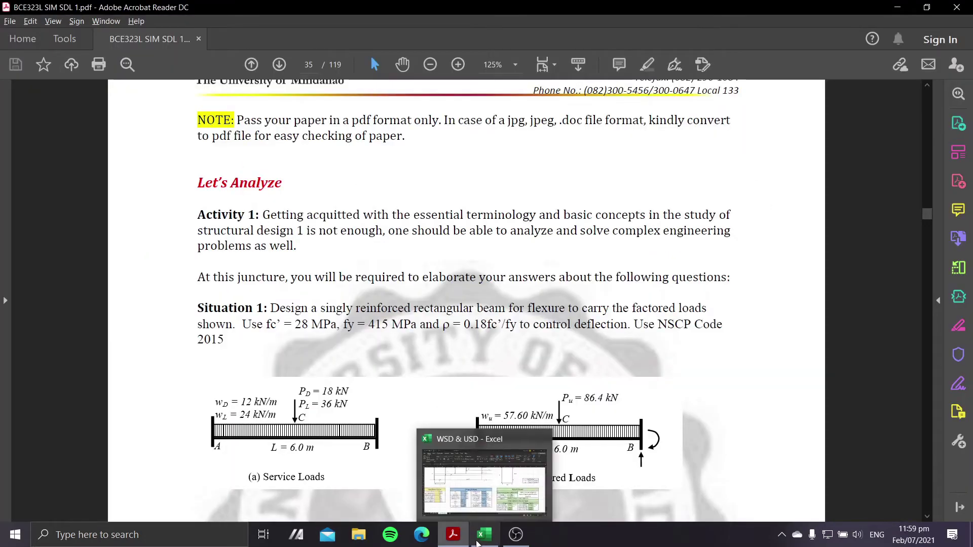
left_click(475, 541)
type("6")
key("Return")
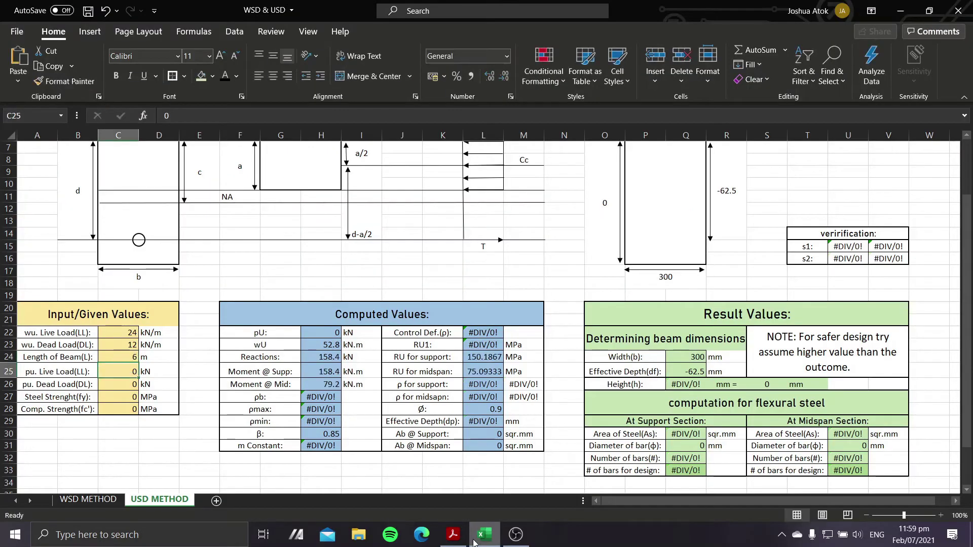
Step: Using the concentrated loads from the Acrobat Reader PDF, set pu. Live Load to 36 kN and pu. Dead Load to 18 kN in the Excel sheet
left_click(475, 540)
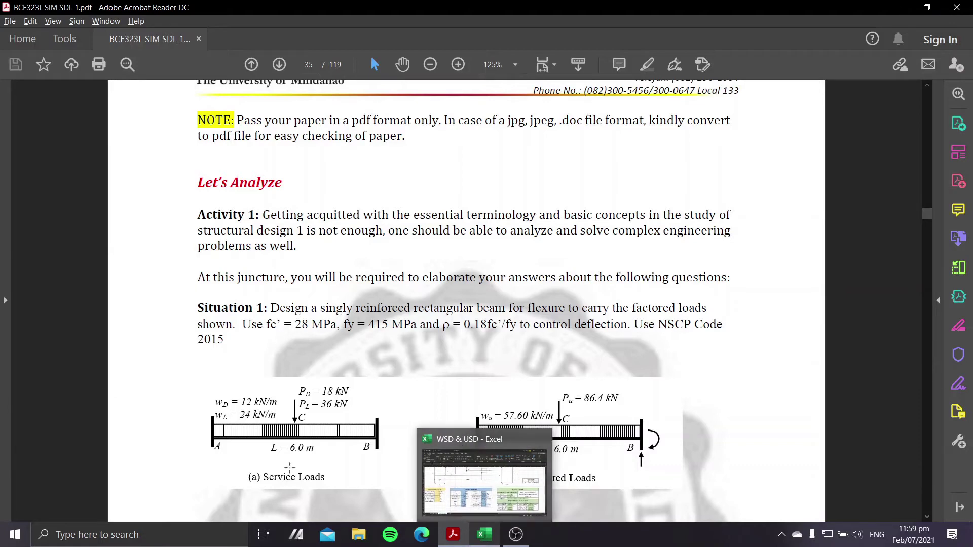
left_click(467, 533)
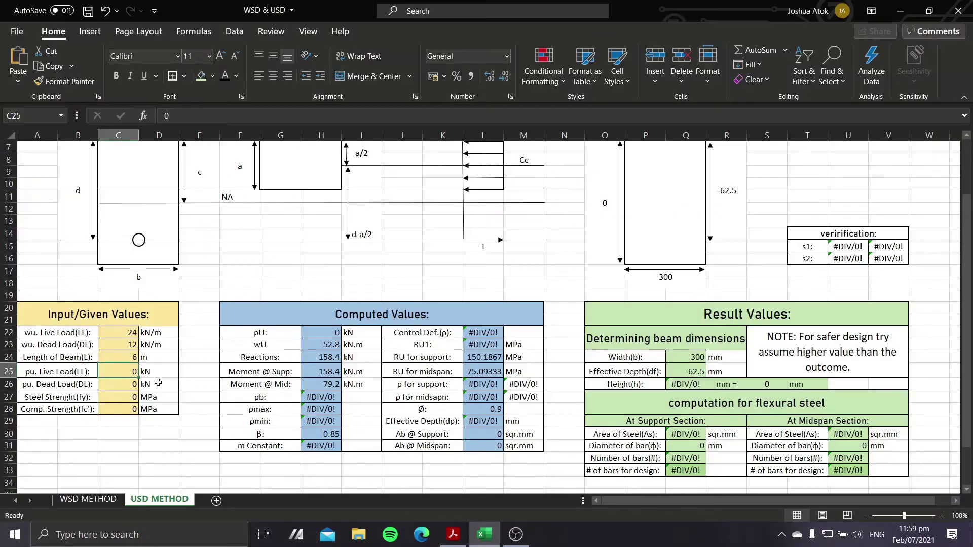
type("36")
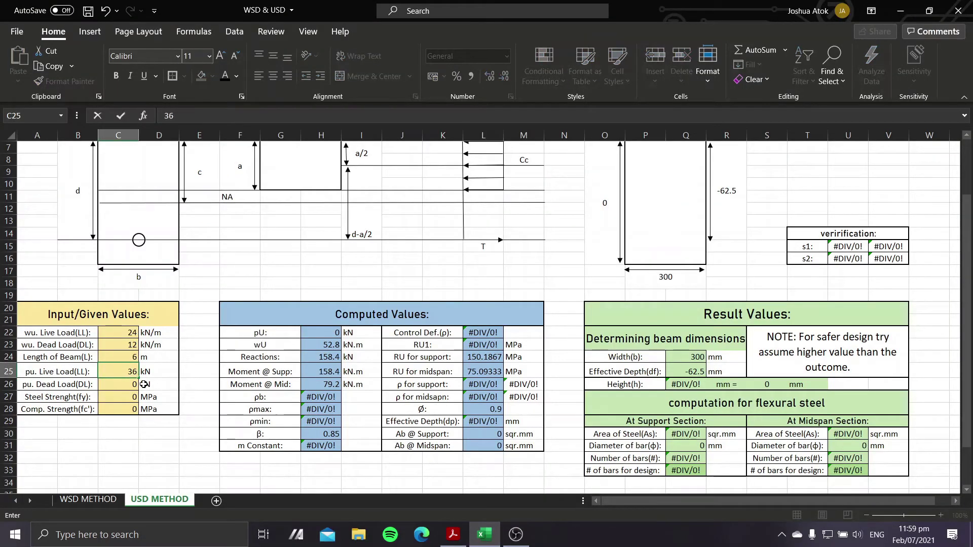
key("Return")
type("18")
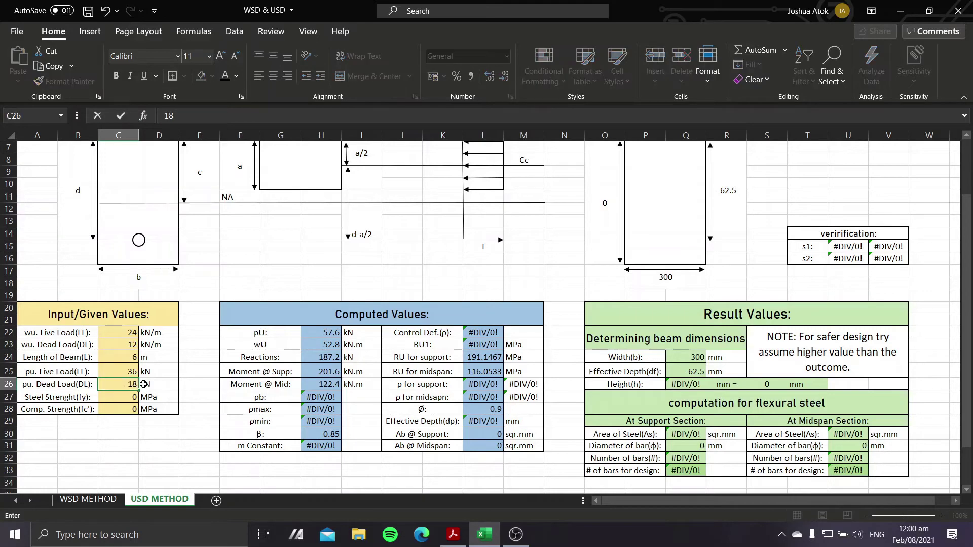
left_click(453, 535)
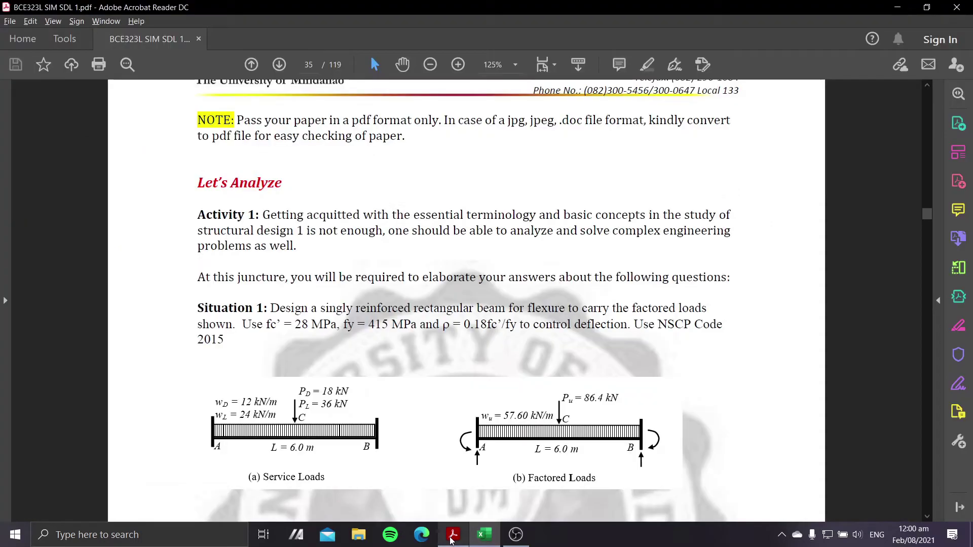
left_click(486, 538)
left_click(484, 541)
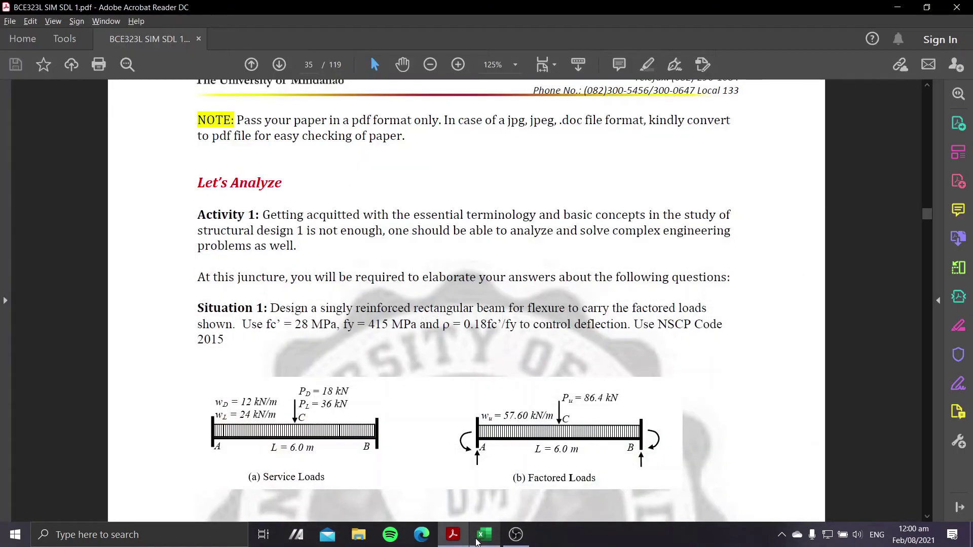
left_click(484, 539)
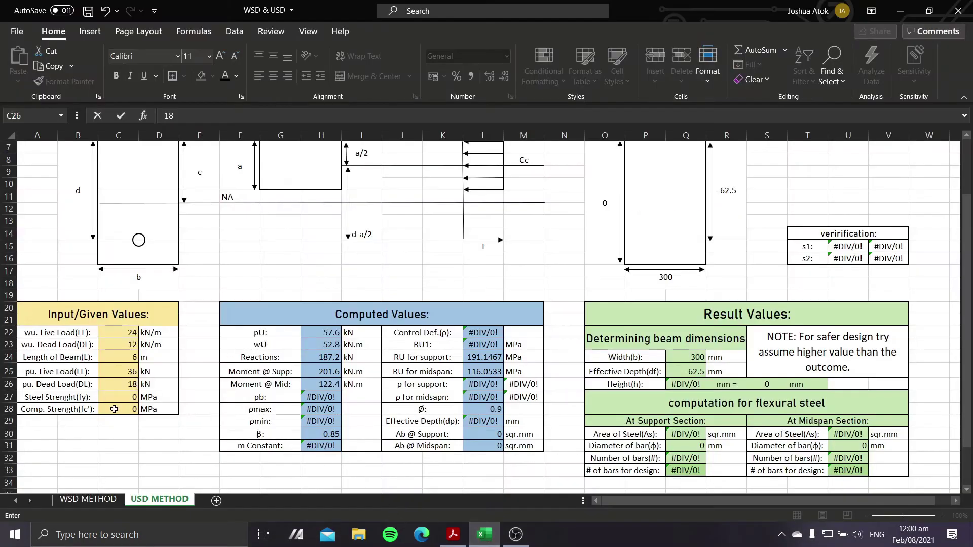
left_click(123, 403)
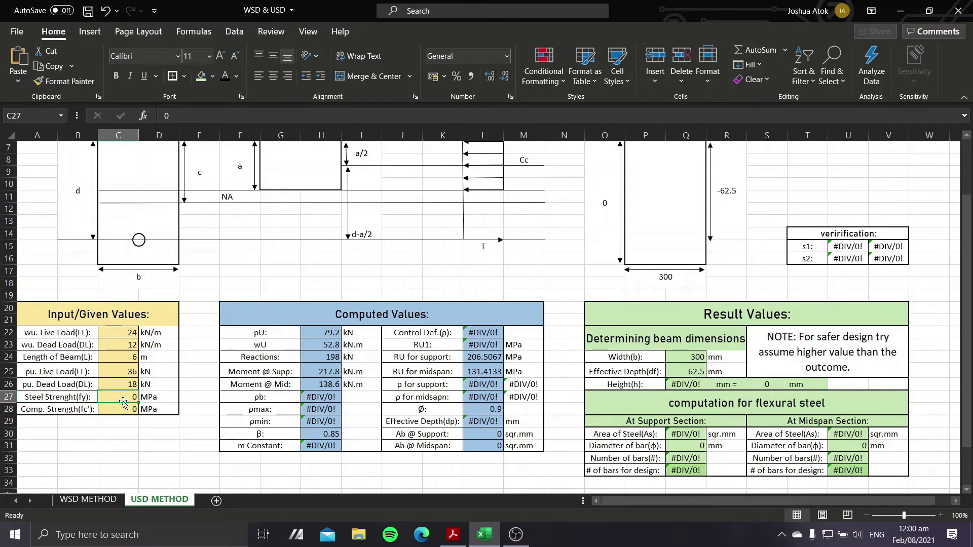
Step: Highlight the fy value in the Acrobat Reader problem text and set Steel Strength (fy) to 415 MPa in the Excel USD sheet
left_click(453, 534)
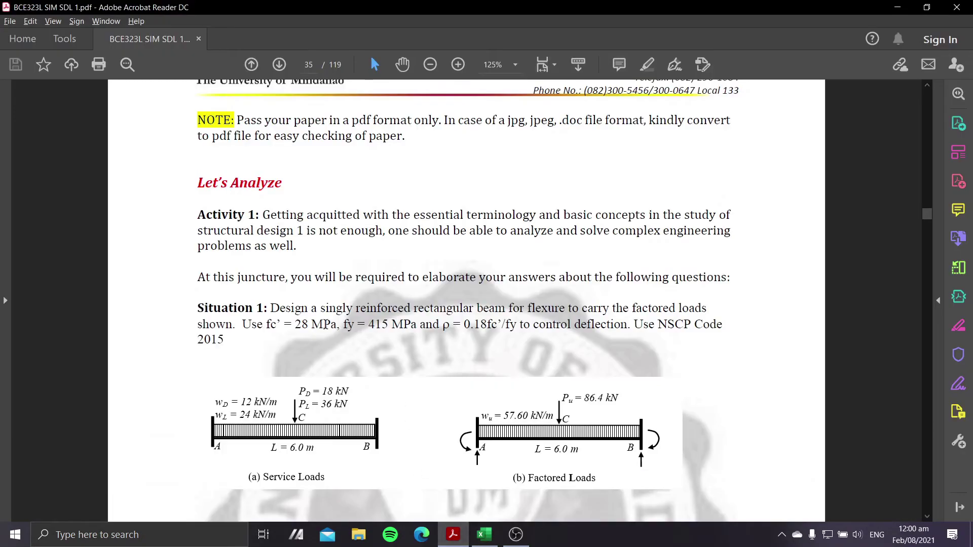
left_click_drag(369, 325, 410, 327)
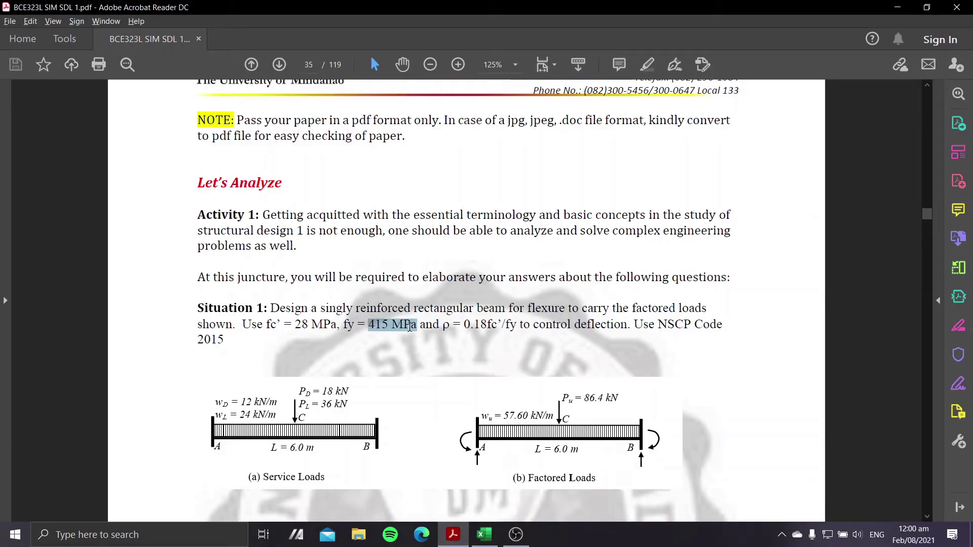
left_click(484, 534)
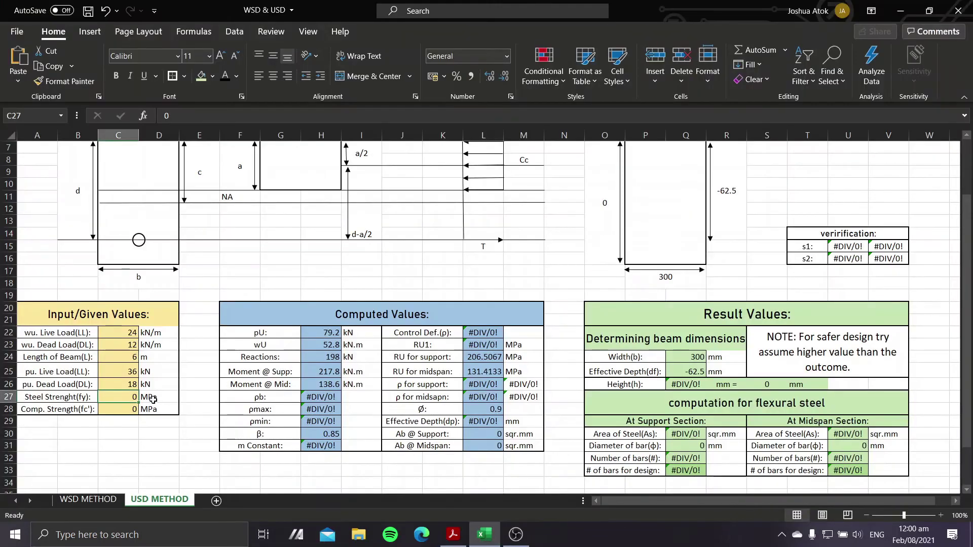
type("415")
key("Return")
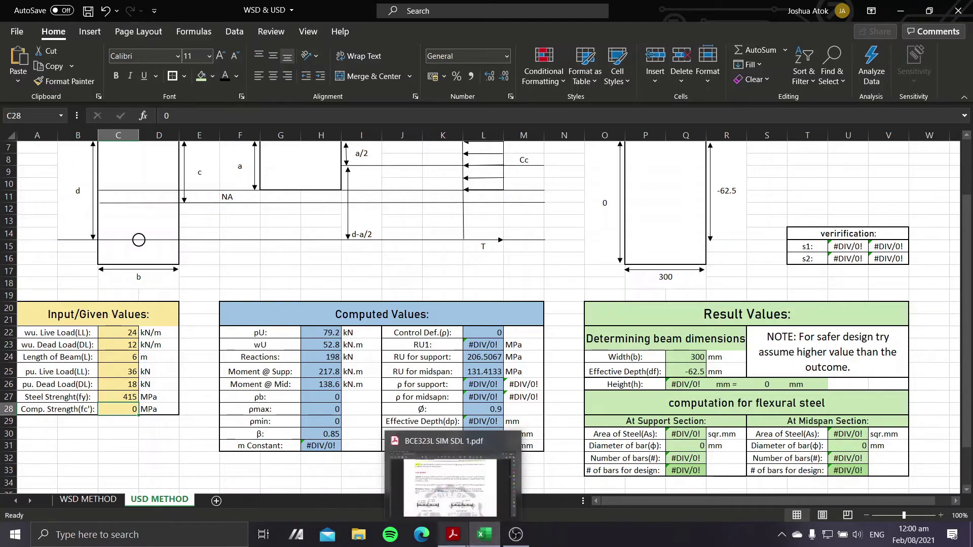
Step: Highlight the fc' value in the Acrobat Reader problem text and set Comp. Strength (fc') to 28 MPa in the Excel USD sheet
left_click(462, 538)
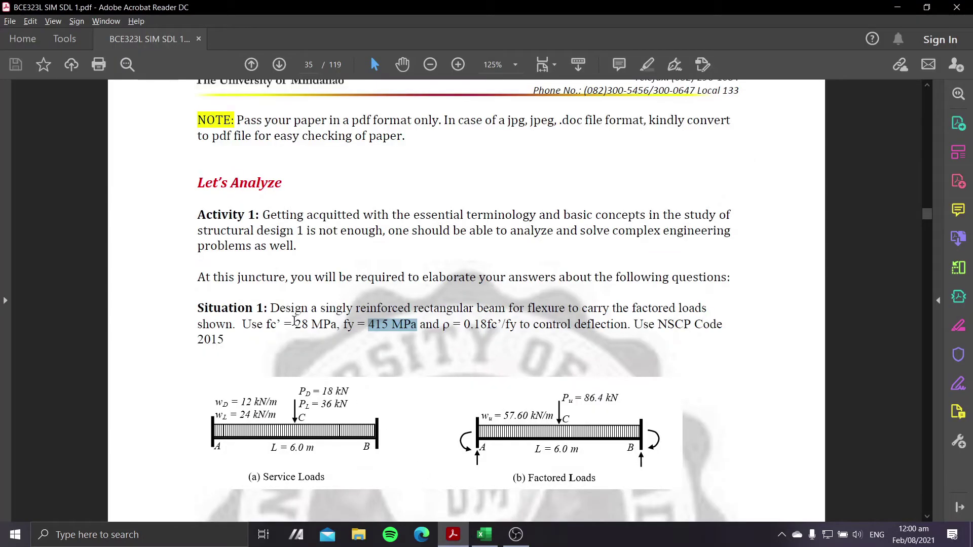
left_click_drag(294, 325, 336, 325)
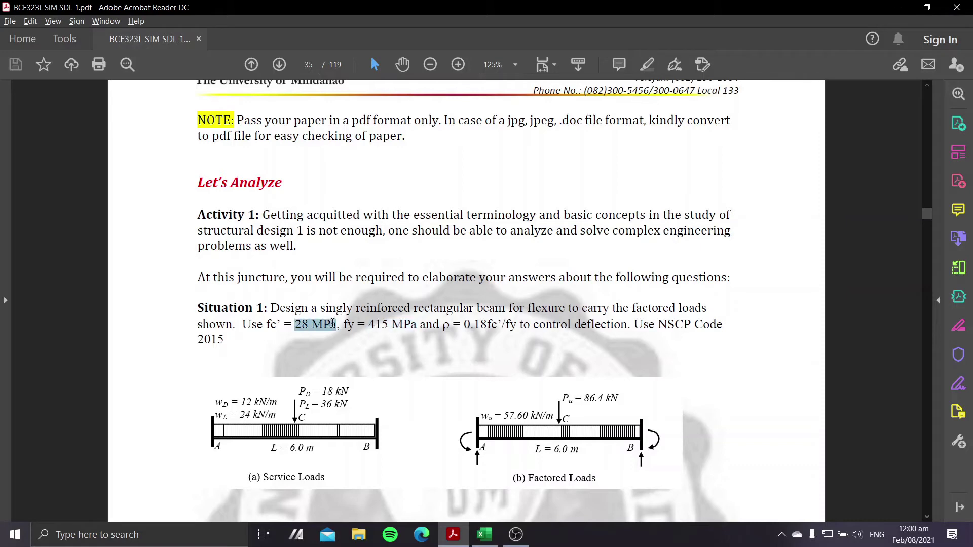
left_click(486, 537)
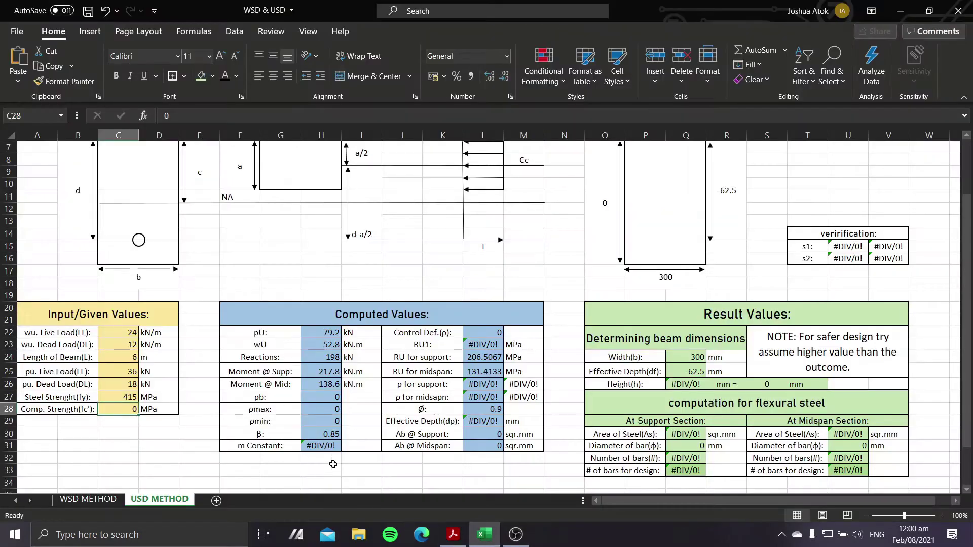
type("28")
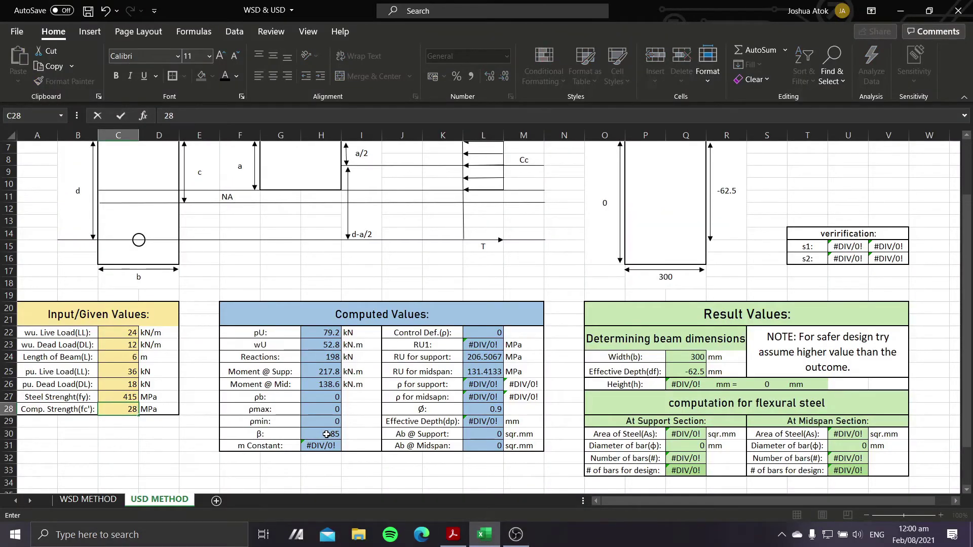
key("Return")
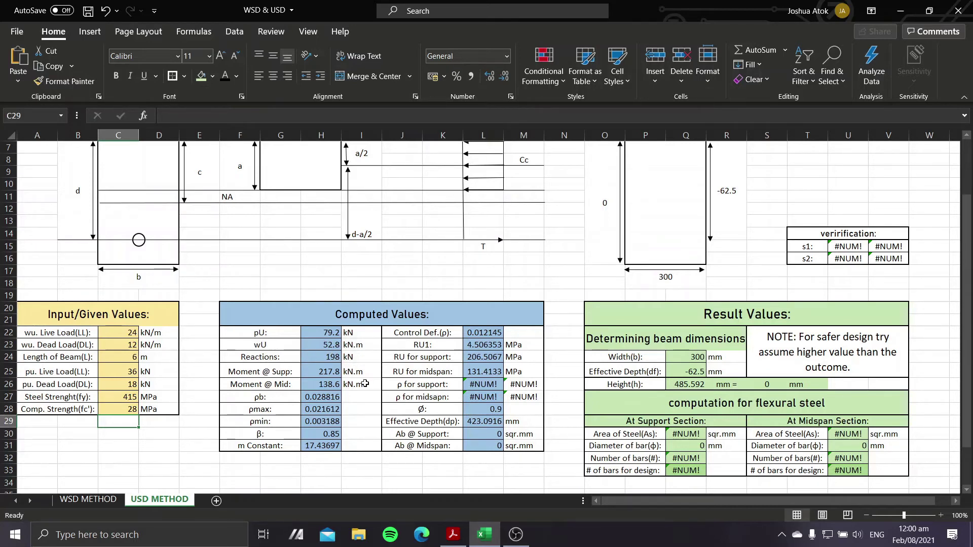
Step: Inspect the formulas behind the computed support and midspan moments, ρmax, ρmin, β and the m constant
left_click(330, 371)
left_click(333, 385)
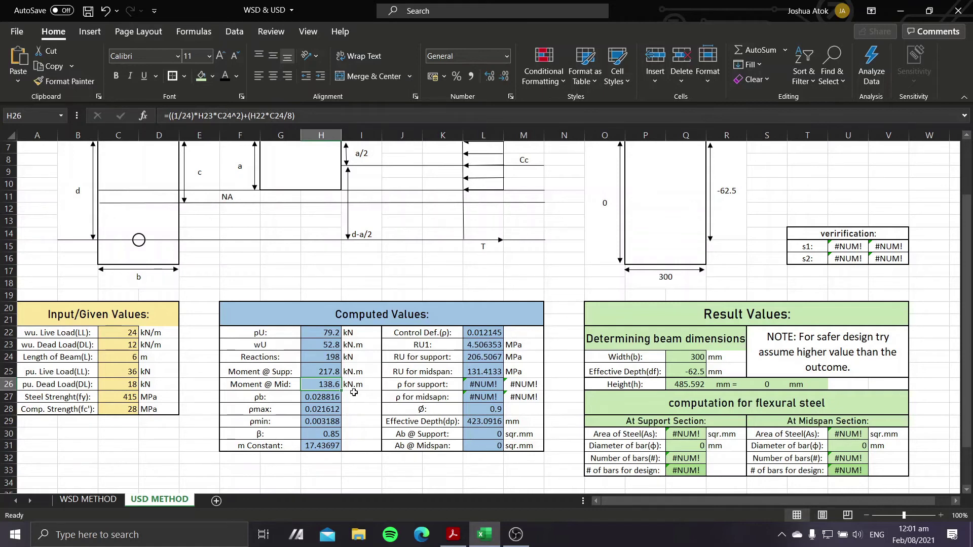
left_click(330, 408)
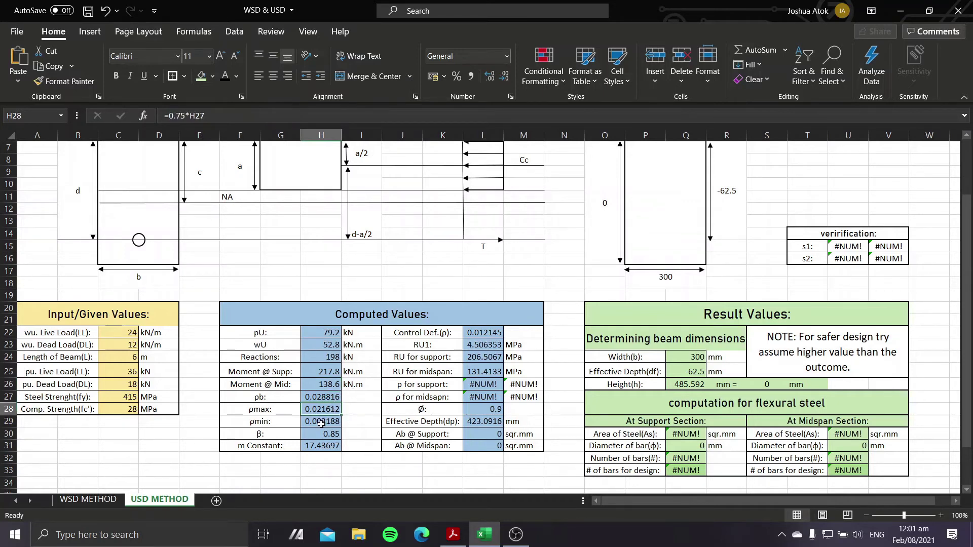
left_click(321, 422)
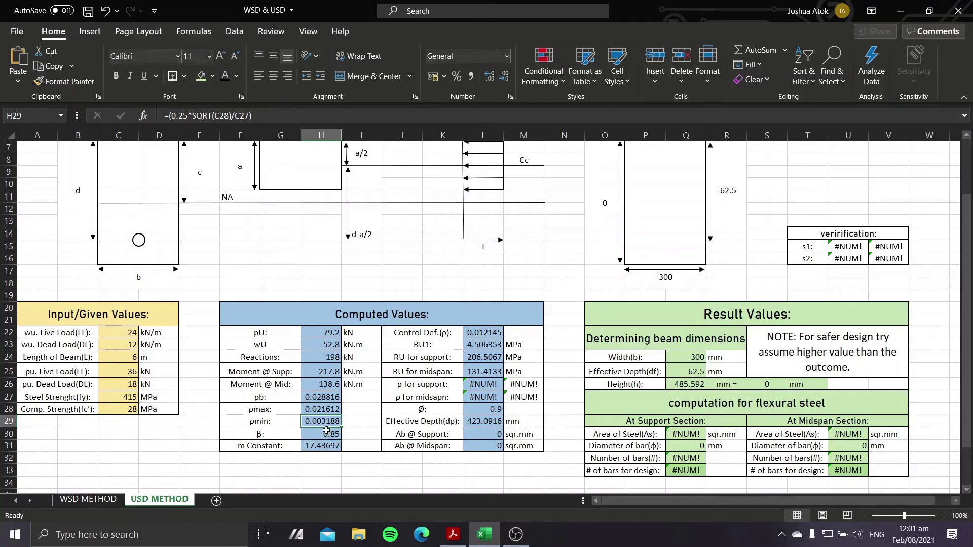
left_click(316, 436)
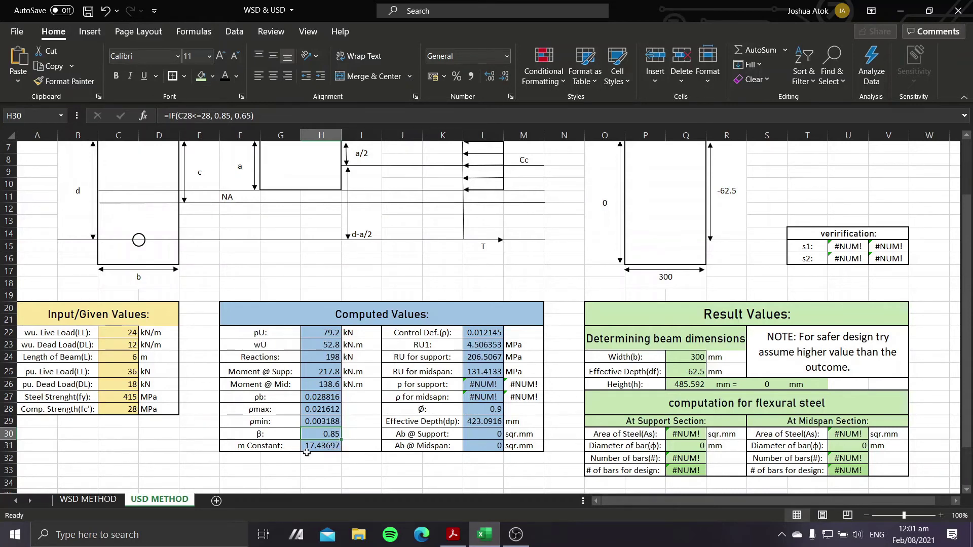
left_click(328, 448)
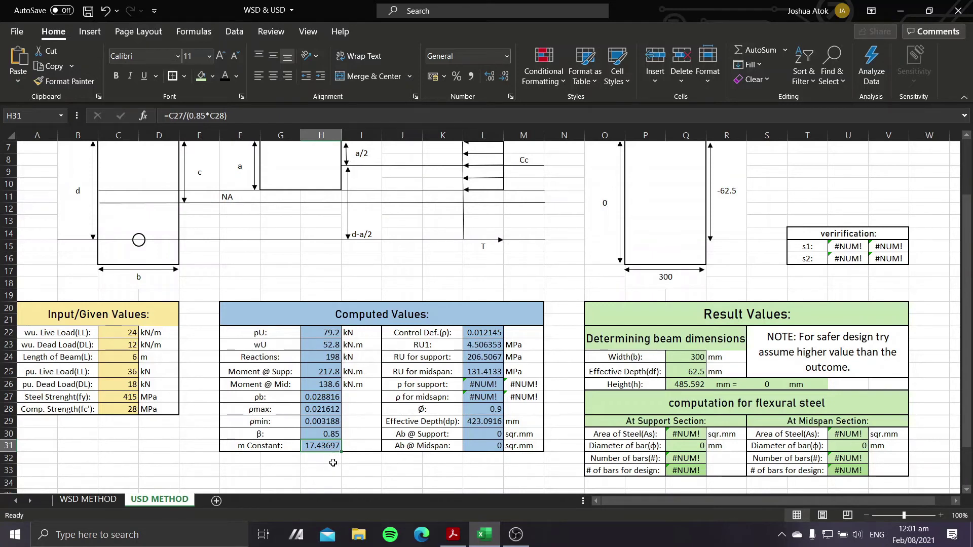
Step: Inspect the formulas for the deflection-control ρ, RU1, the support and midspan RU and ρ values, the effective depth, and the Ø value
left_click(488, 333)
left_click(488, 345)
left_click(488, 357)
left_click(489, 375)
left_click(488, 397)
left_click(489, 386)
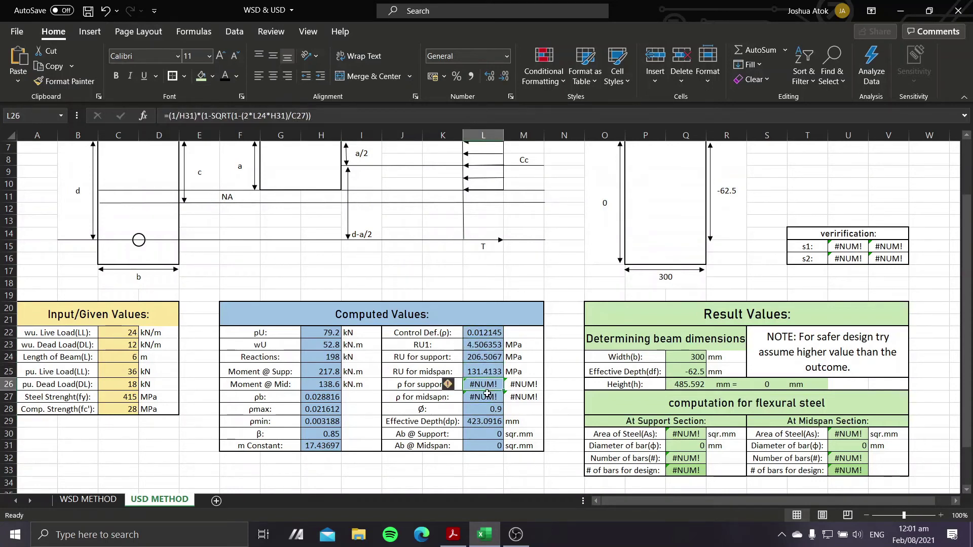
left_click(483, 420)
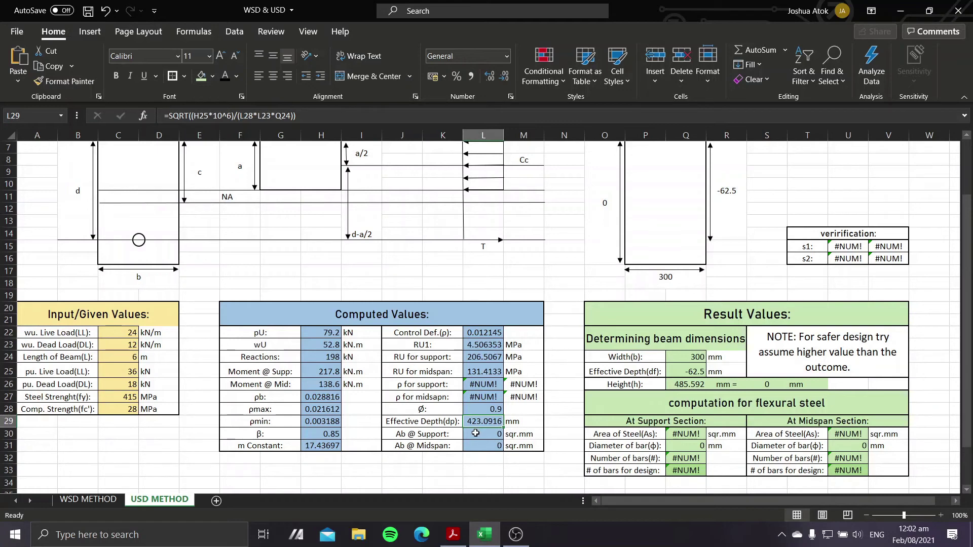
left_click(488, 410)
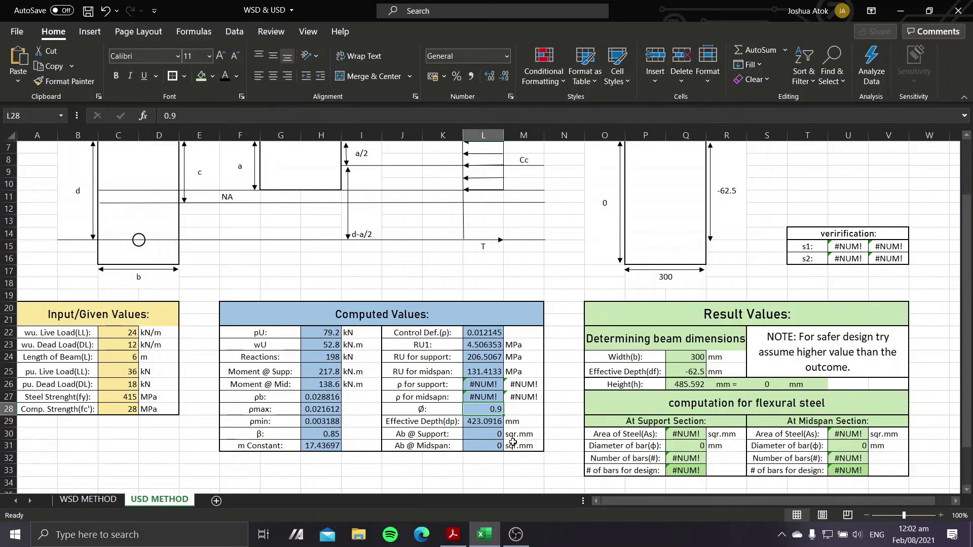
Step: Inspect the formulas behind the effective depth (dp) and the bar areas Ab at support and midspan
left_click(493, 435)
left_click(492, 423)
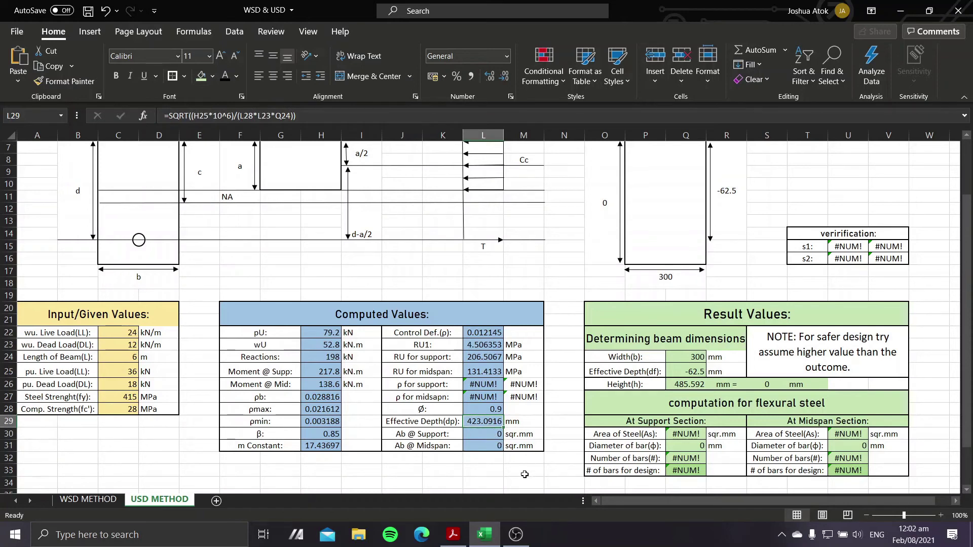
left_click(486, 434)
left_click(482, 444)
left_click(484, 432)
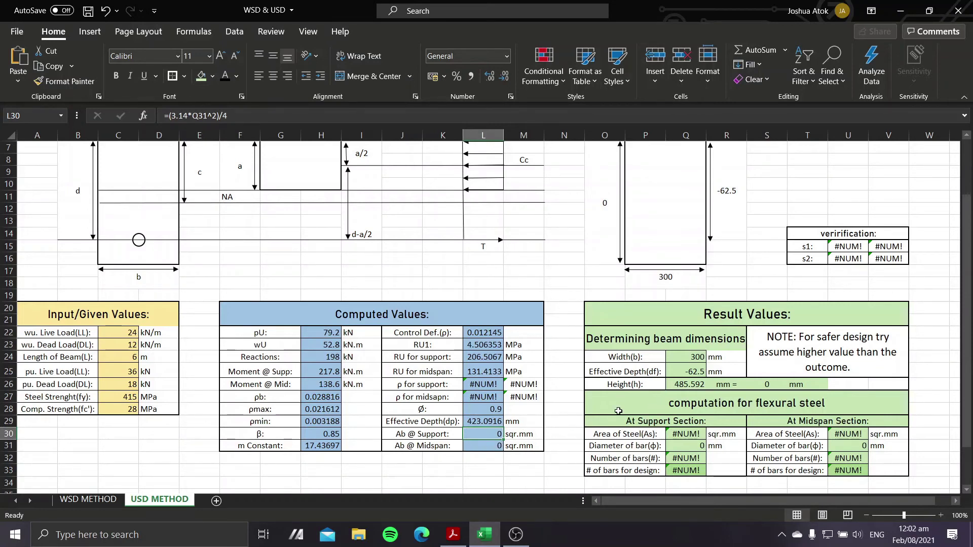
Step: Enter 300 mm as the beam's Width(b) under Determining beam dimensions
left_click(679, 356)
left_click(702, 330)
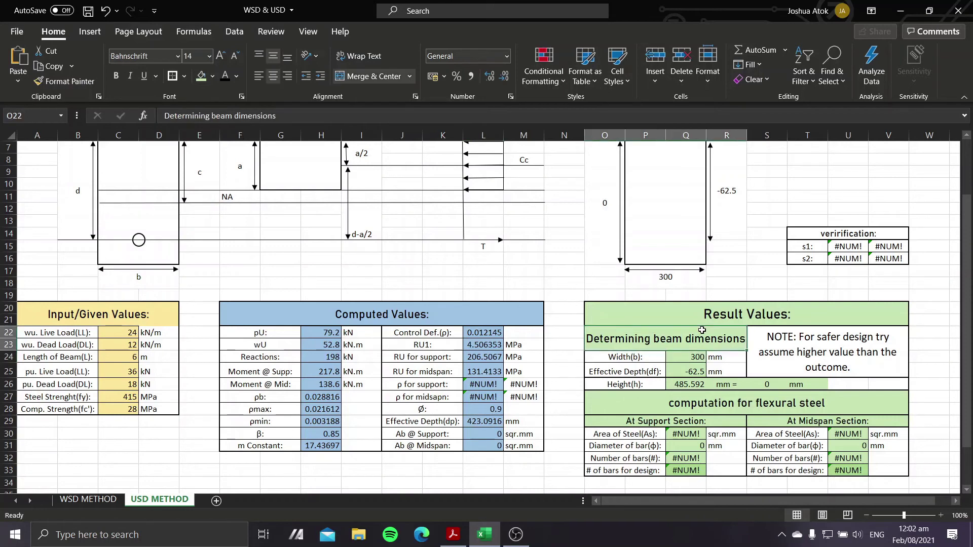
left_click(776, 305)
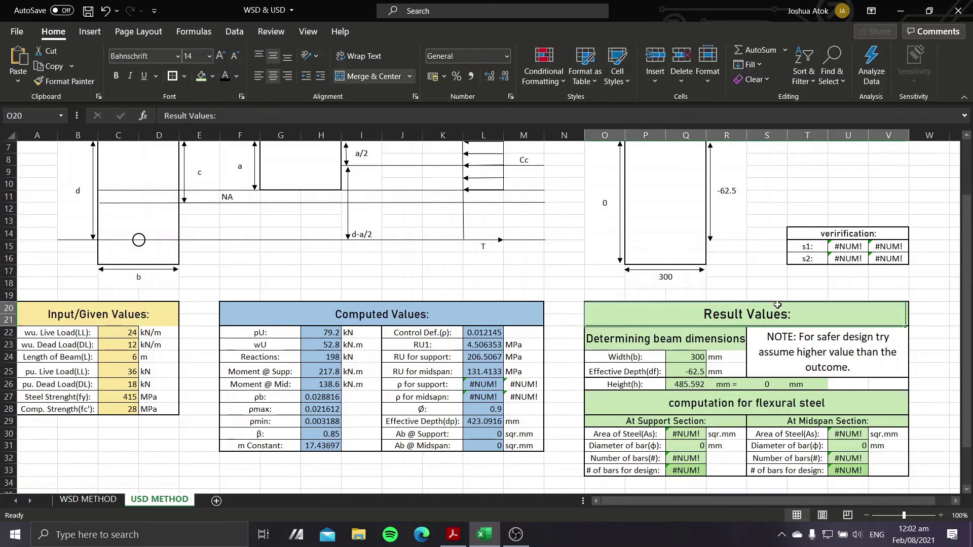
left_click(715, 342)
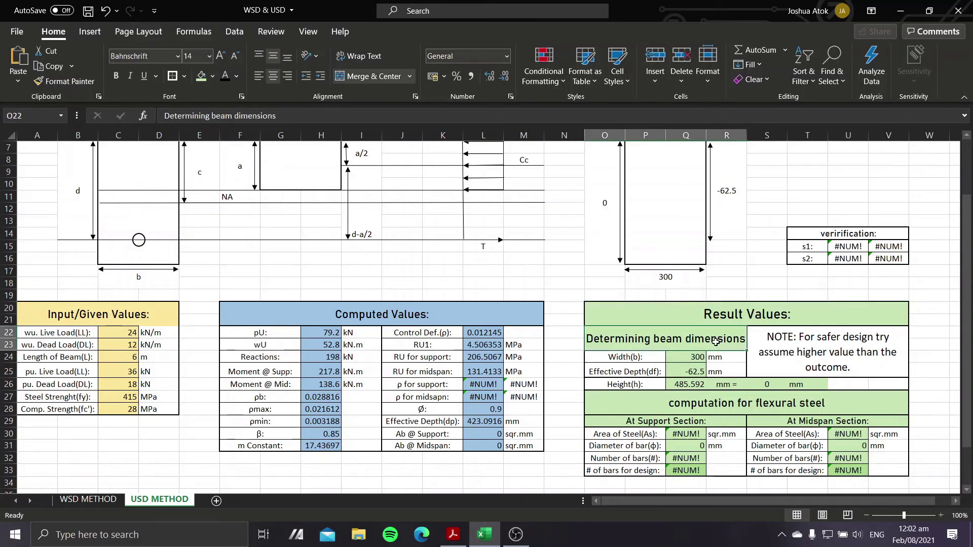
left_click(691, 359)
left_click(689, 369)
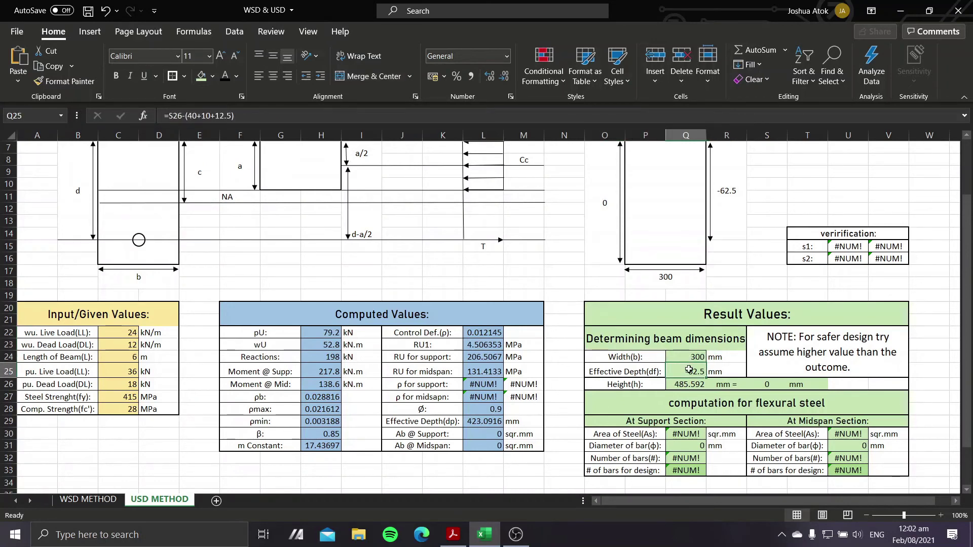
left_click(694, 358)
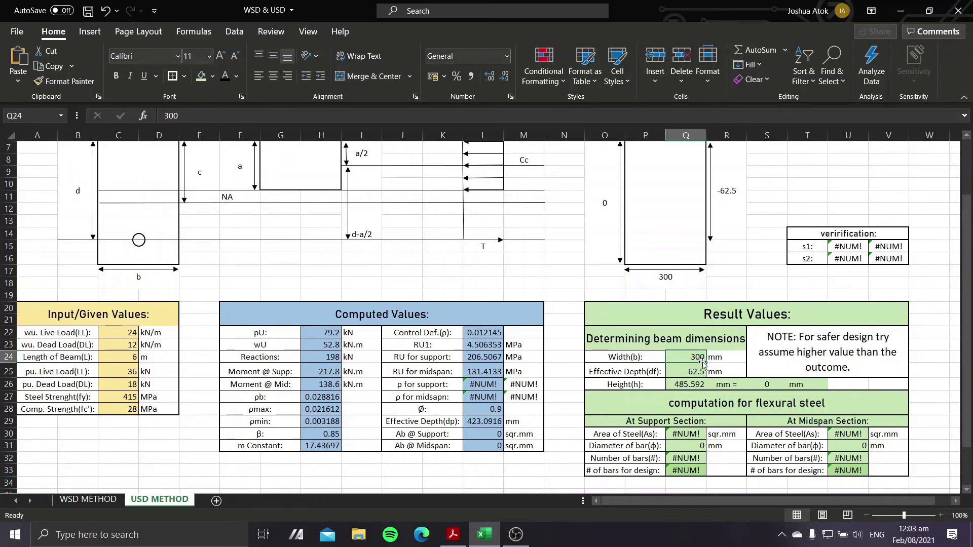
type("30")
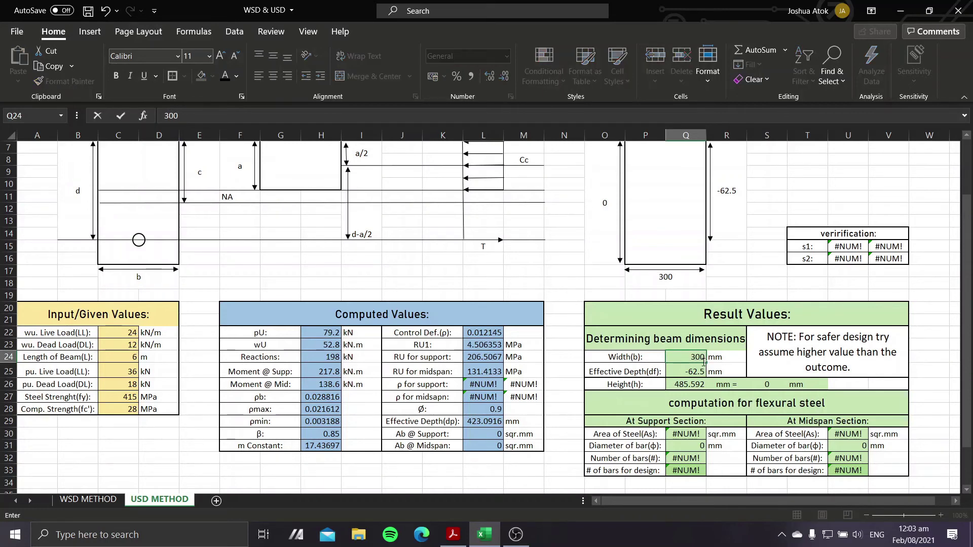
key("Return")
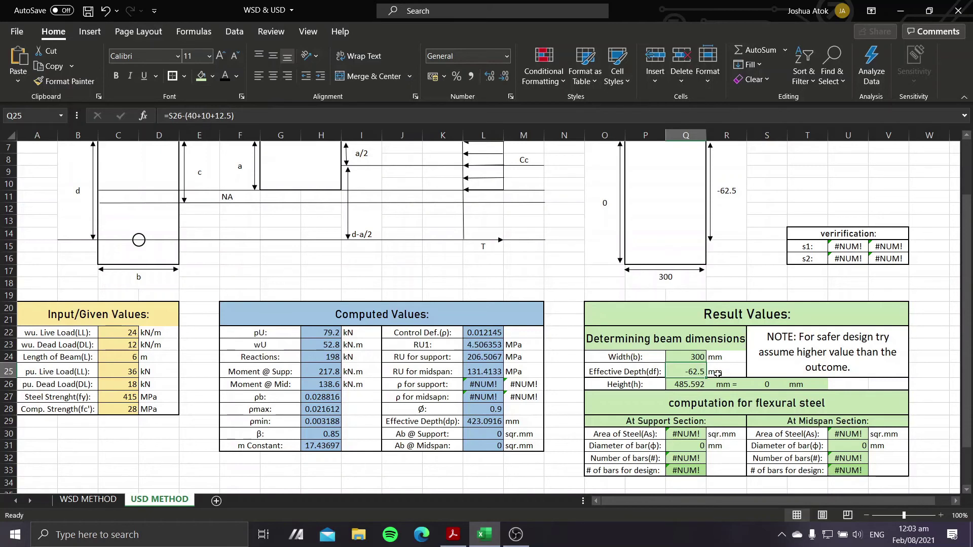
Step: Check the computed Height(h) against the effective depth formula and the safer-design note, and set the assumed height to 500 mm
left_click(693, 385)
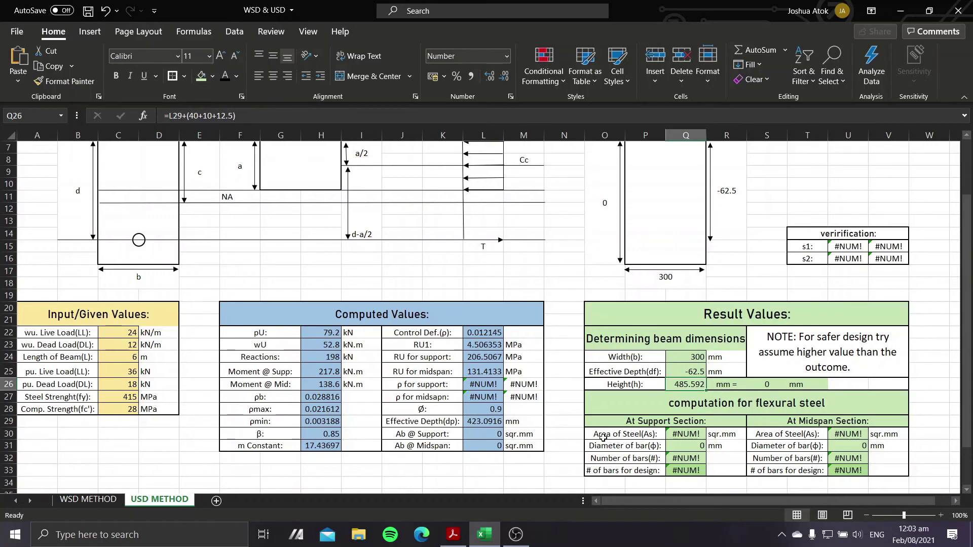
left_click(476, 422)
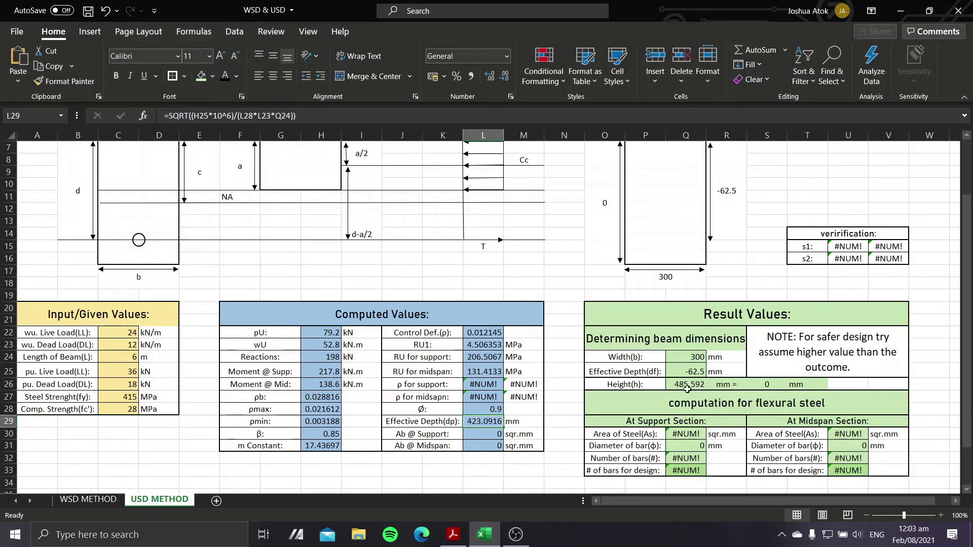
left_click(687, 385)
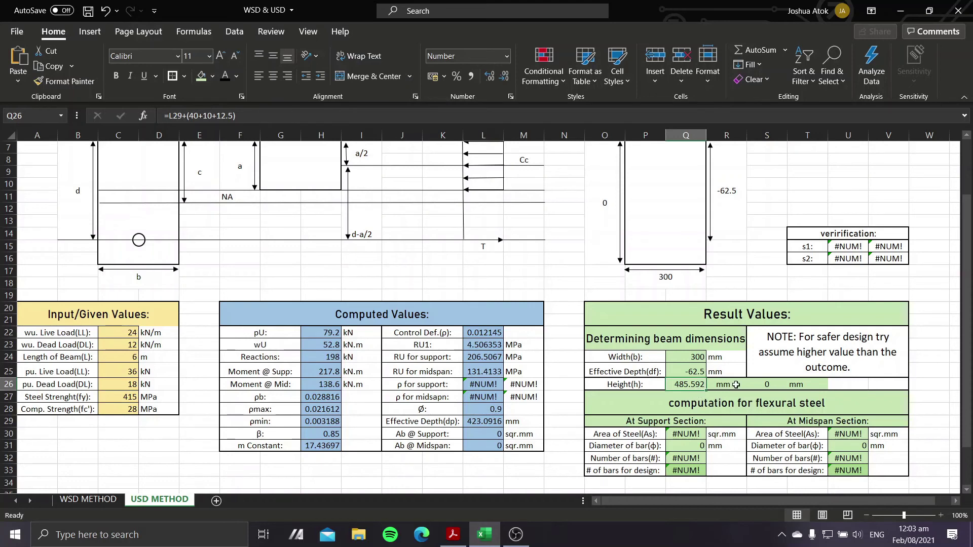
left_click(825, 352)
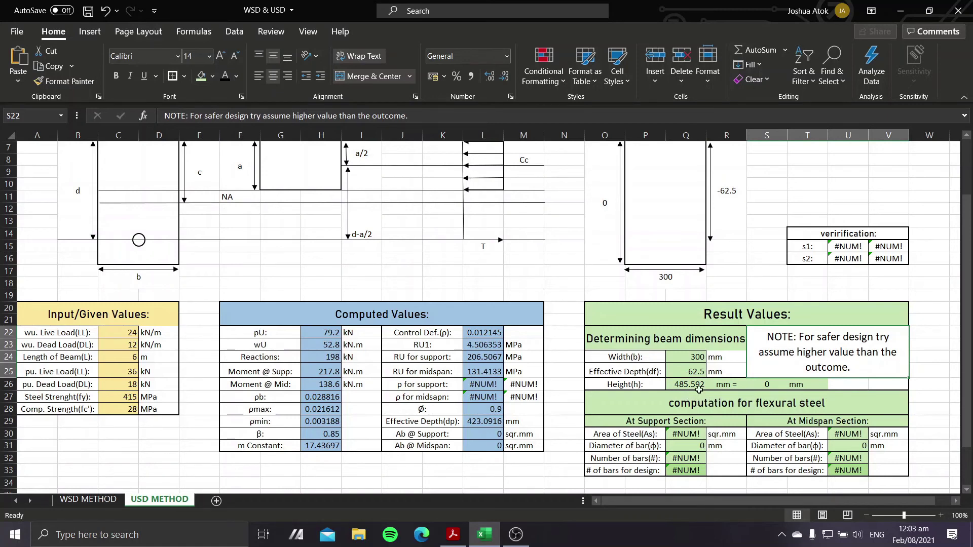
left_click(766, 384)
type("500")
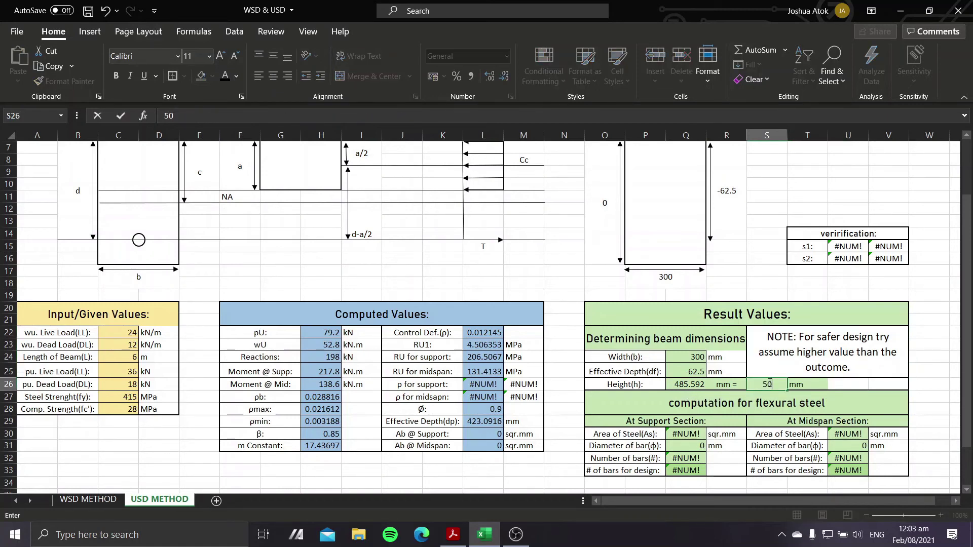
key("Return")
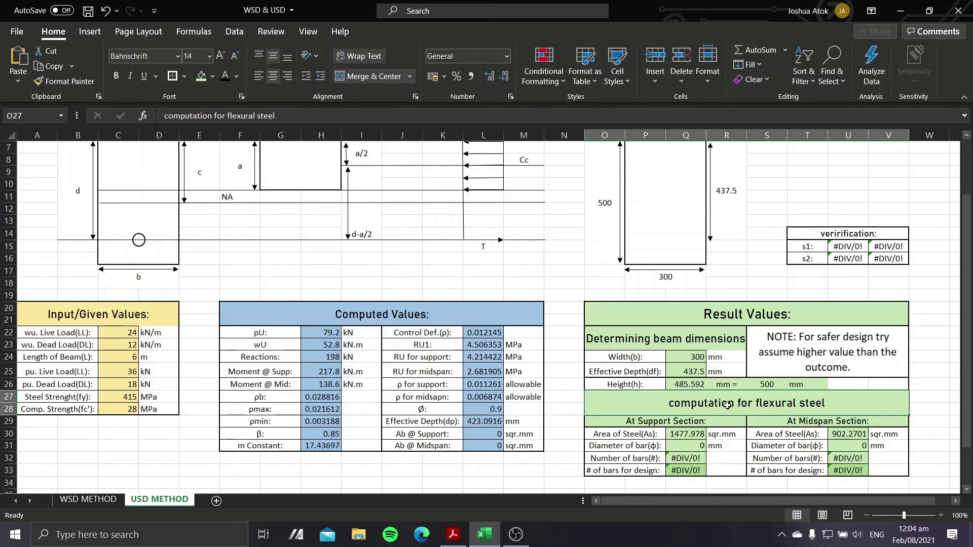
Step: Inspect the formulas for the effective depth (df), the height and the support section's area of steel
left_click(691, 372)
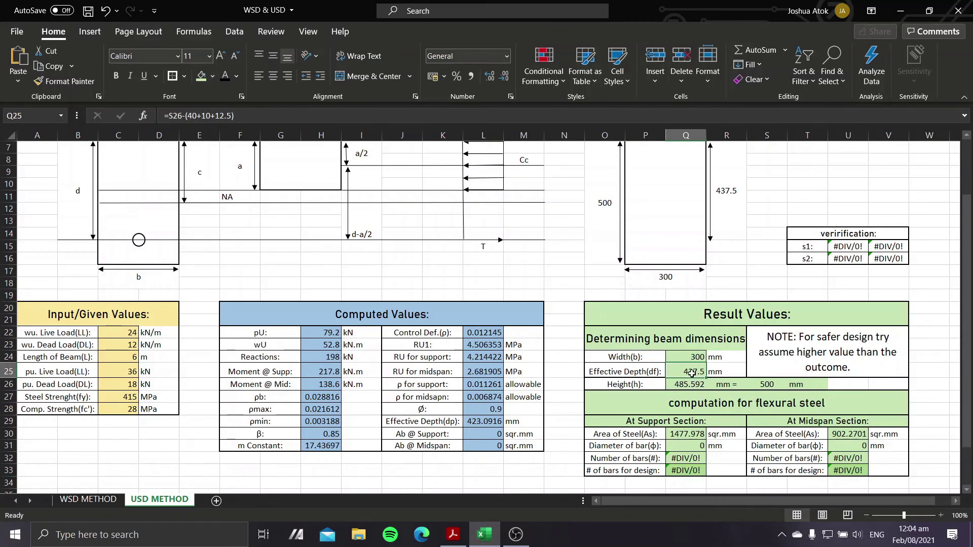
key("Down")
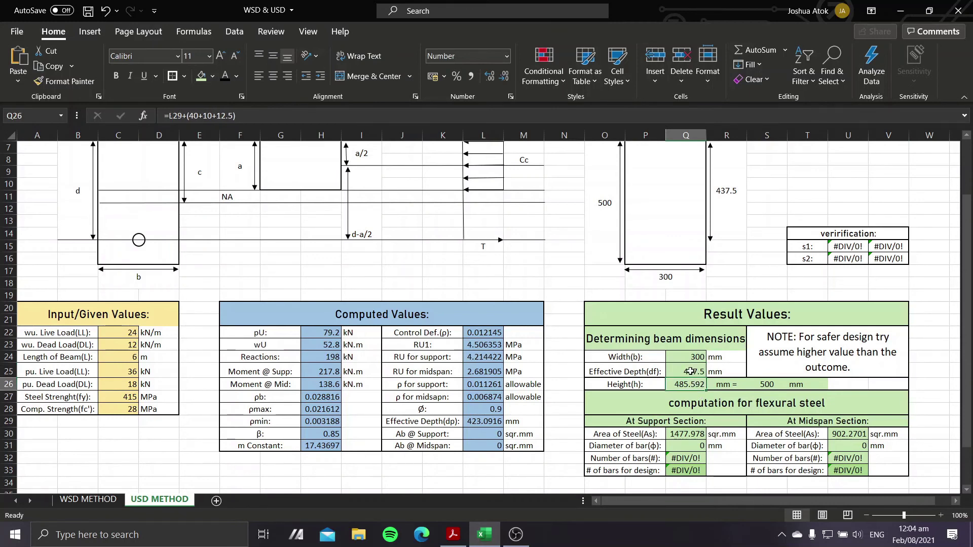
left_click(690, 371)
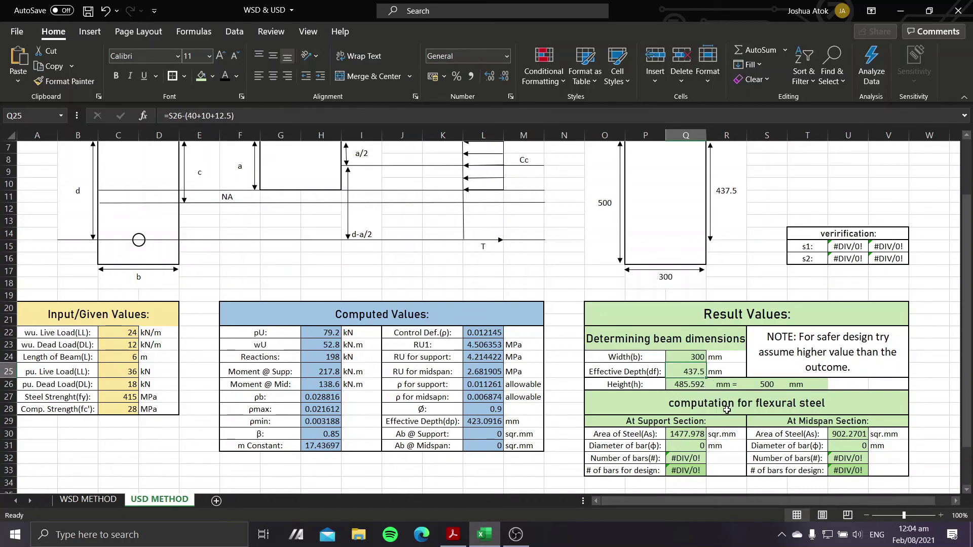
left_click(679, 435)
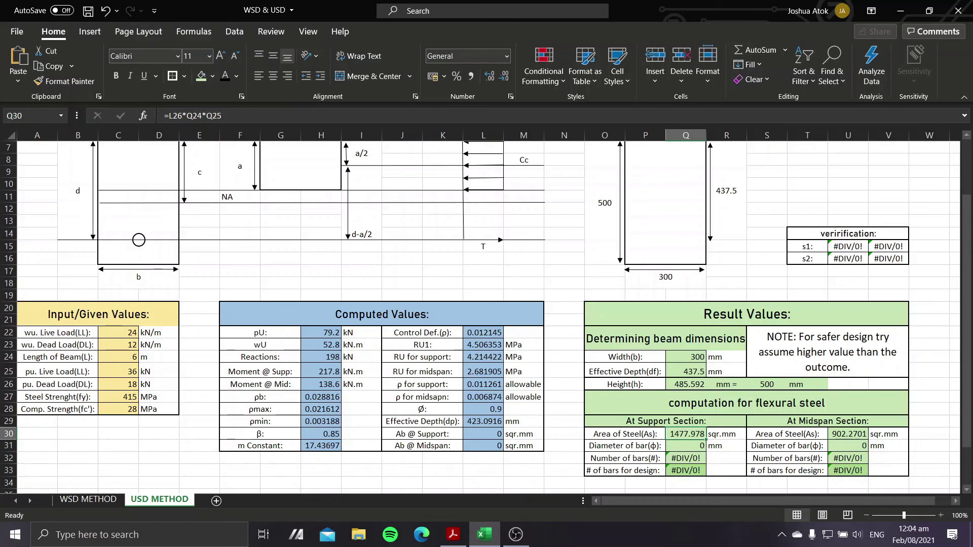
Step: Examine the bar diameter, bar count and steel area cells in the support and midspan flexural steel sections
scroll(702, 448, "down", 2)
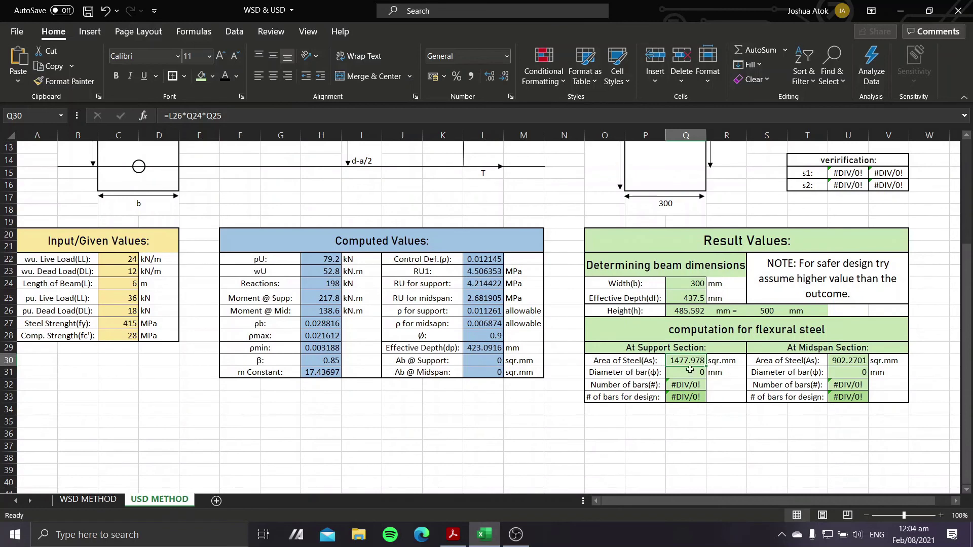
left_click(691, 374)
left_click(692, 382)
left_click(691, 374)
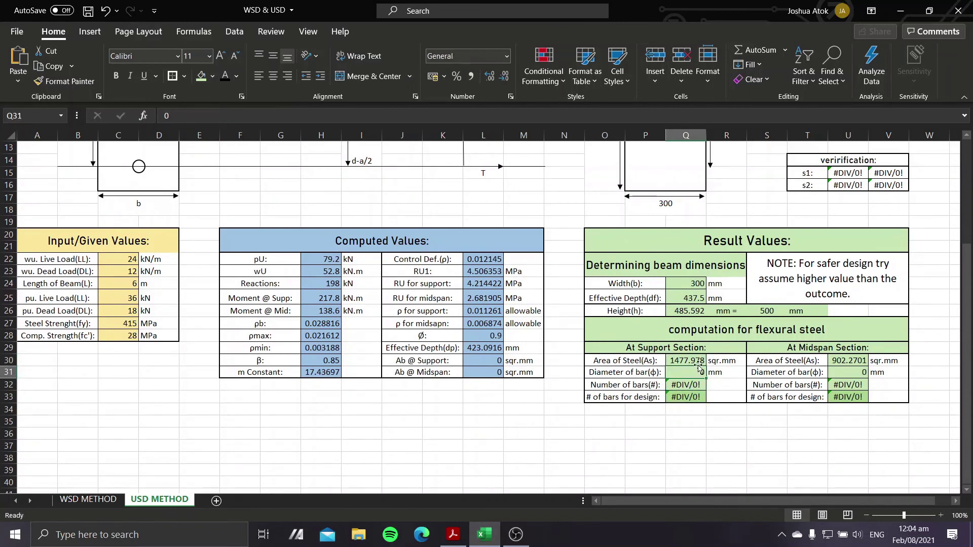
left_click(838, 373)
left_click(841, 385)
left_click(840, 399)
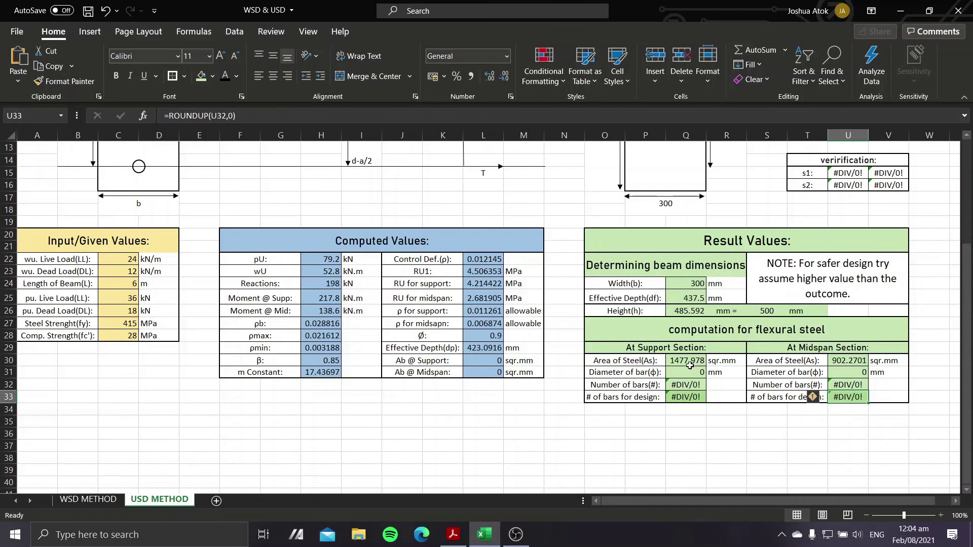
left_click(685, 360)
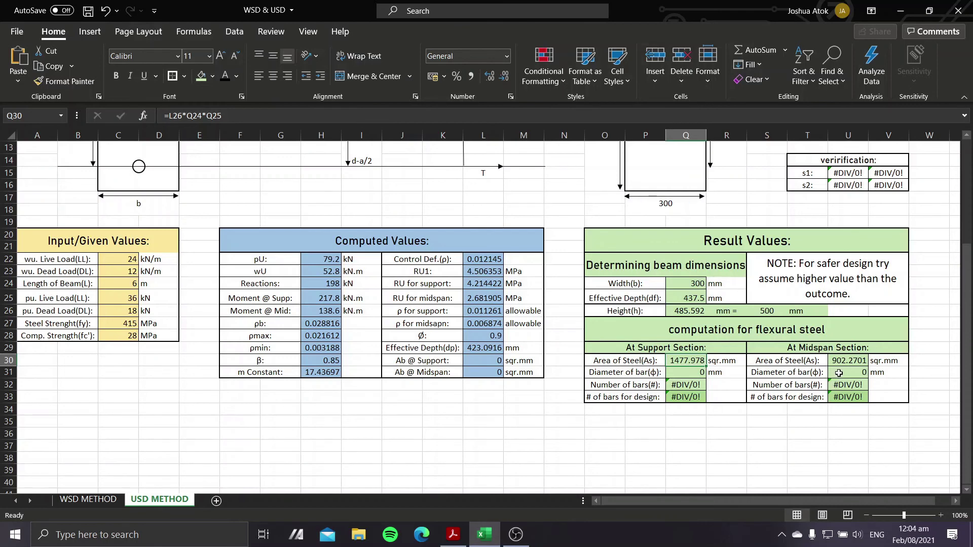
Step: Set the Diameter of bar (ϕ) for the support section to 25 mm
left_click(690, 373)
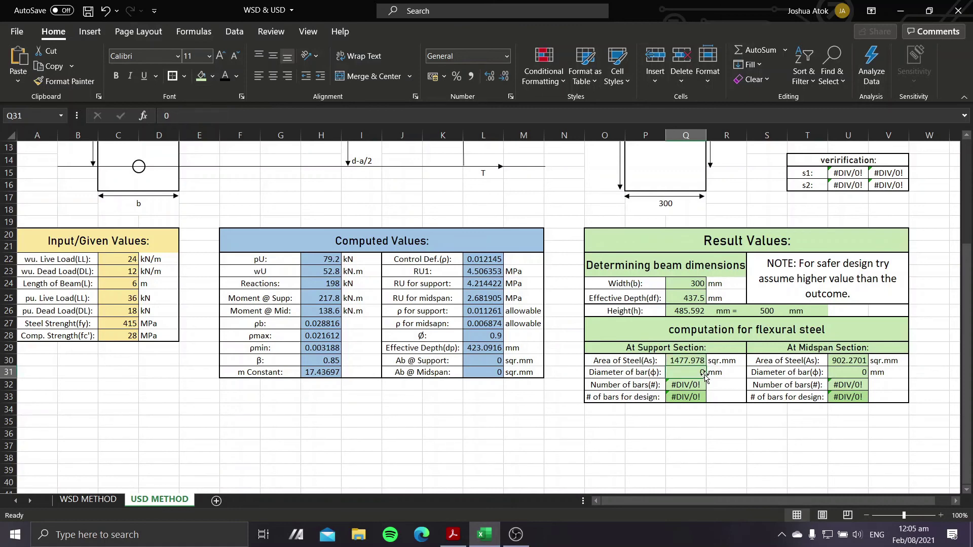
type("25")
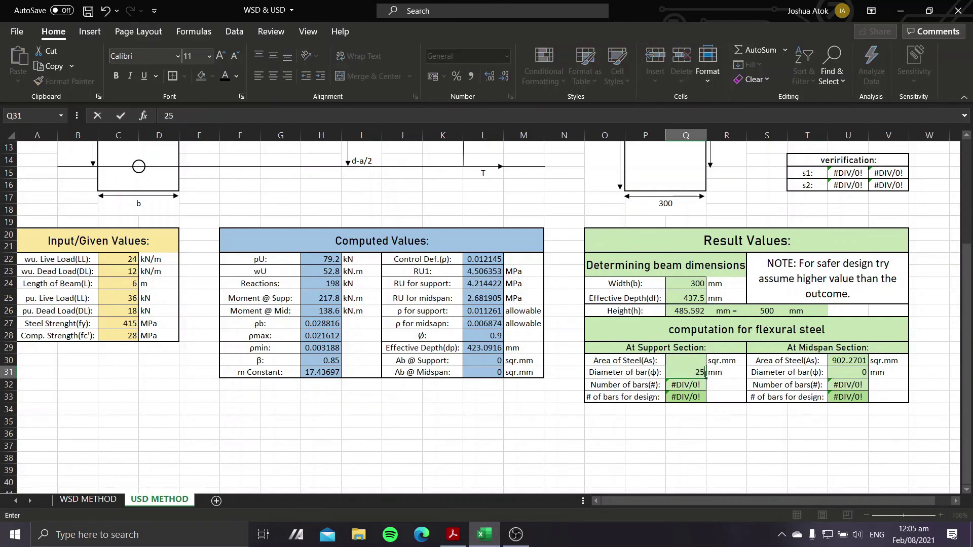
key("Return")
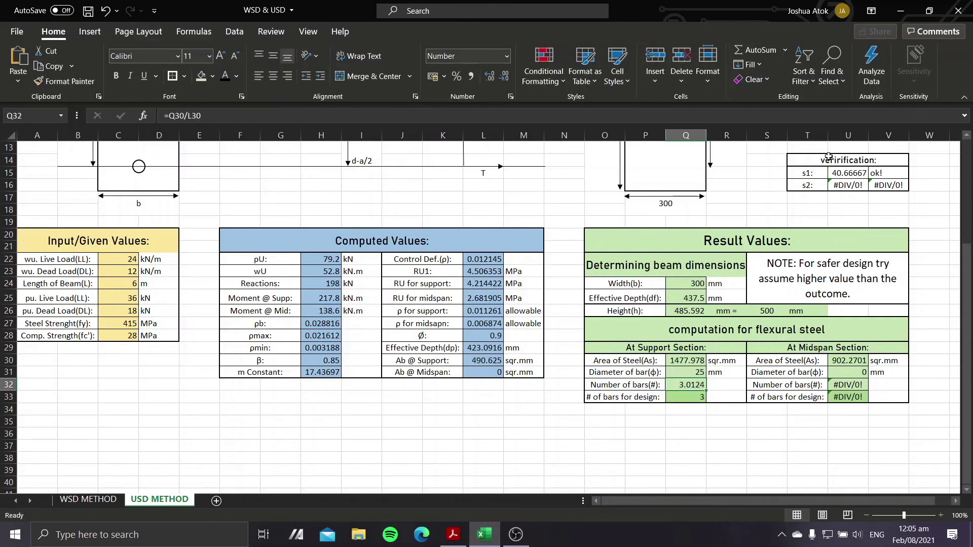
Step: Inspect the s1 spacing verification and the formulas for the support section's number of bars and # of bars for design
left_click(842, 174)
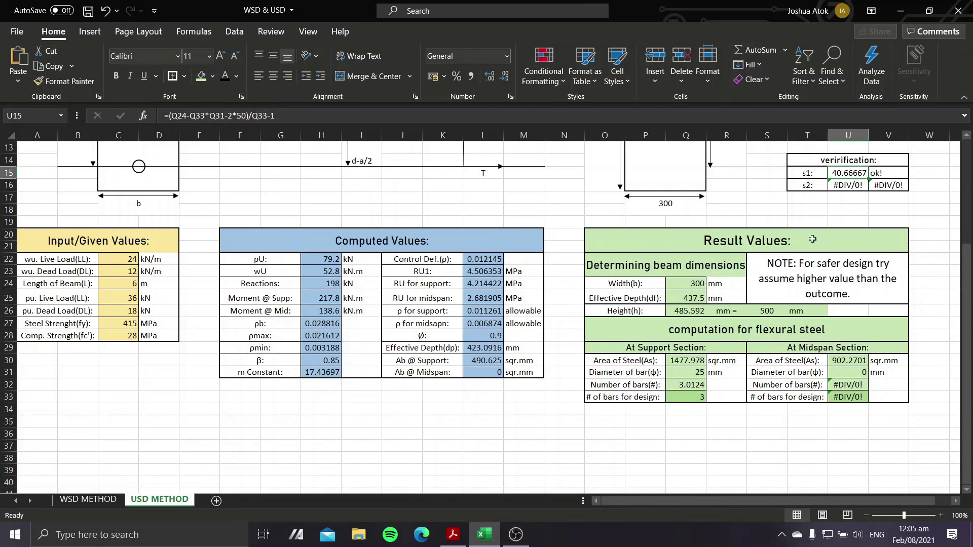
left_click(887, 175)
left_click(699, 373)
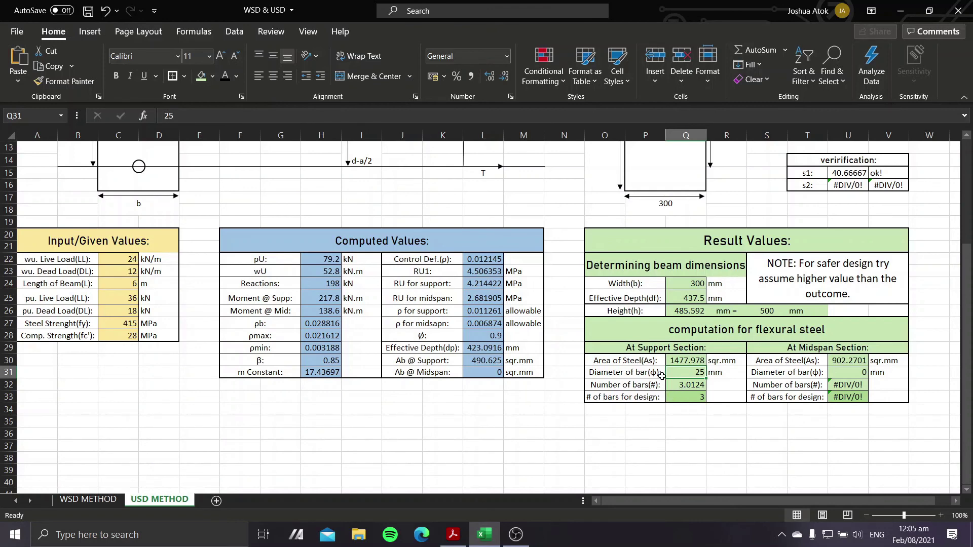
left_click(678, 388)
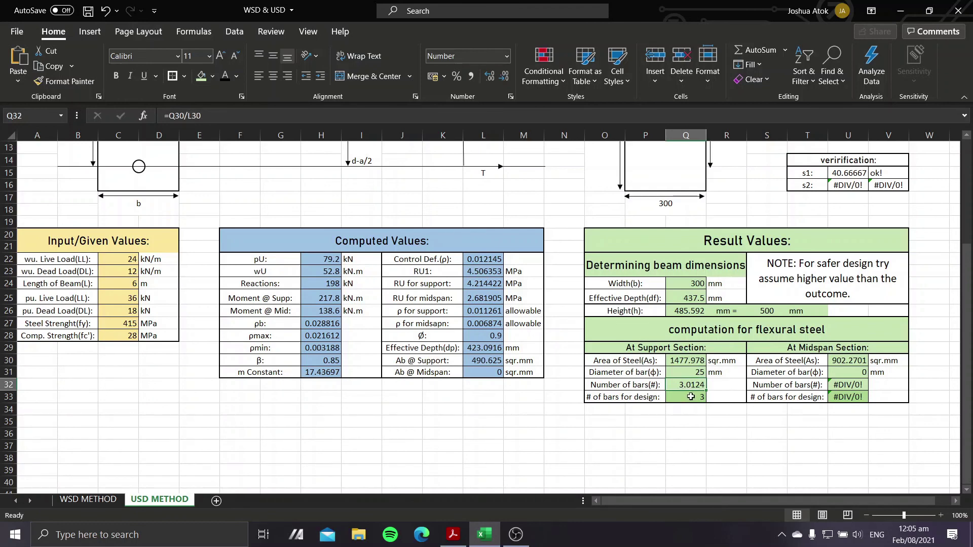
left_click(691, 397)
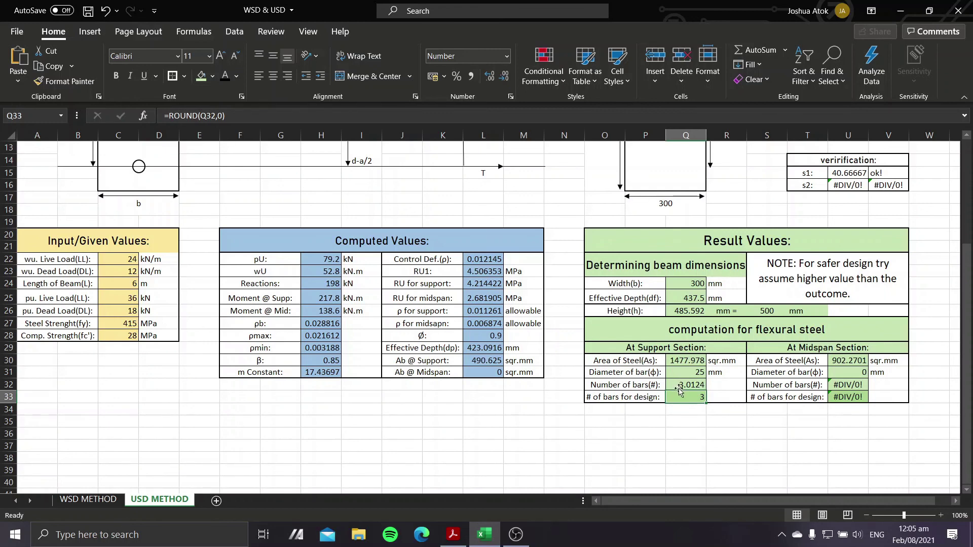
left_click(681, 387)
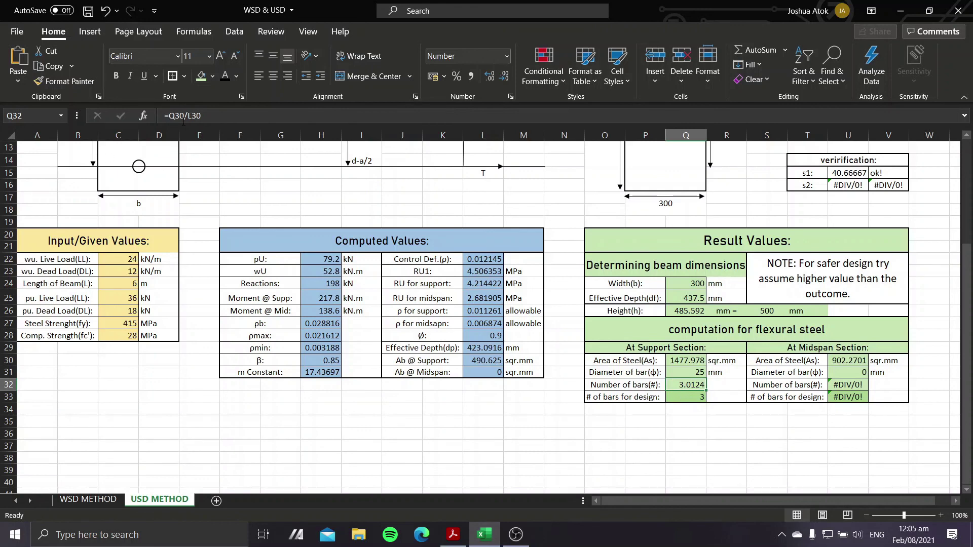
left_click(673, 398)
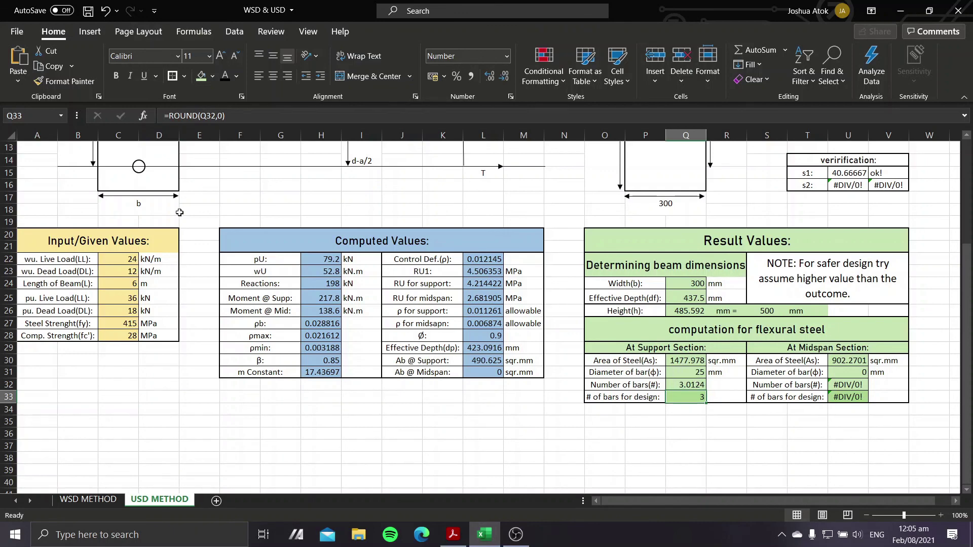
Step: Set the Diameter of bar (ϕ) for the midspan section to 25 mm
left_click(853, 375)
type("2")
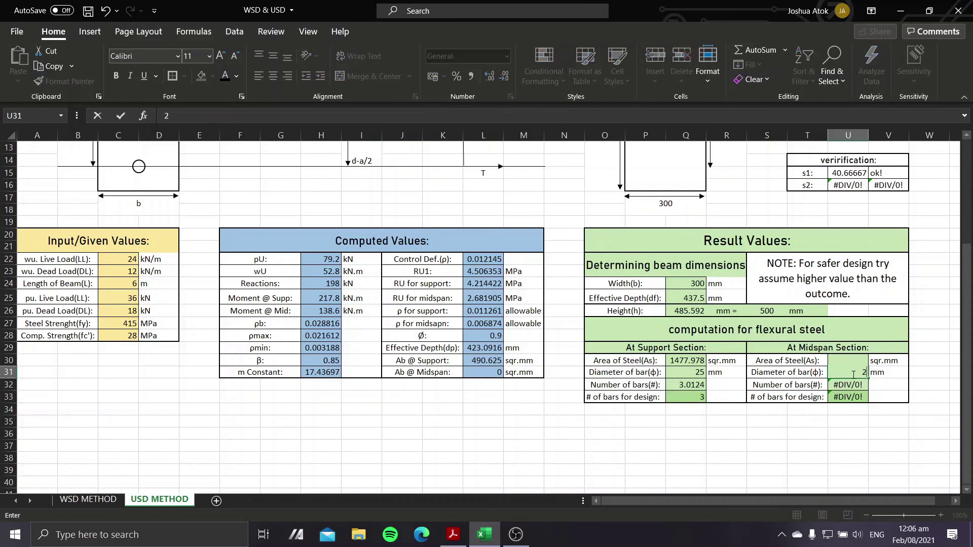
type("5")
key("Return")
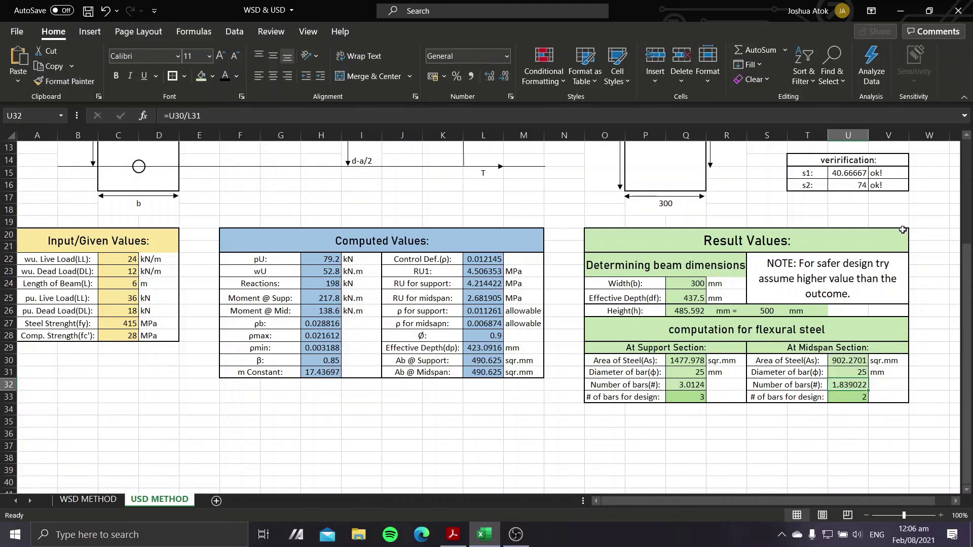
Step: Inspect the s2 spacing verification and the formulas for the midspan section's number of bars and # of bars for design
key("Up")
key("Up")
key("Up")
key("Up")
key("Up")
key("Up")
key("Up")
key("Up")
key("Up")
key("Up")
key("Up")
key("Up")
key("Up")
key("Up")
key("Up")
key("Up")
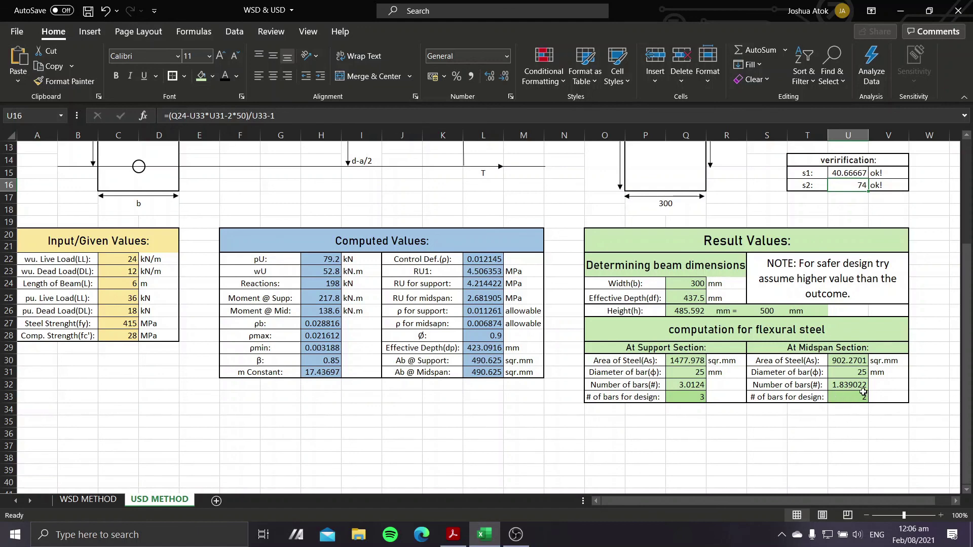
left_click(863, 391)
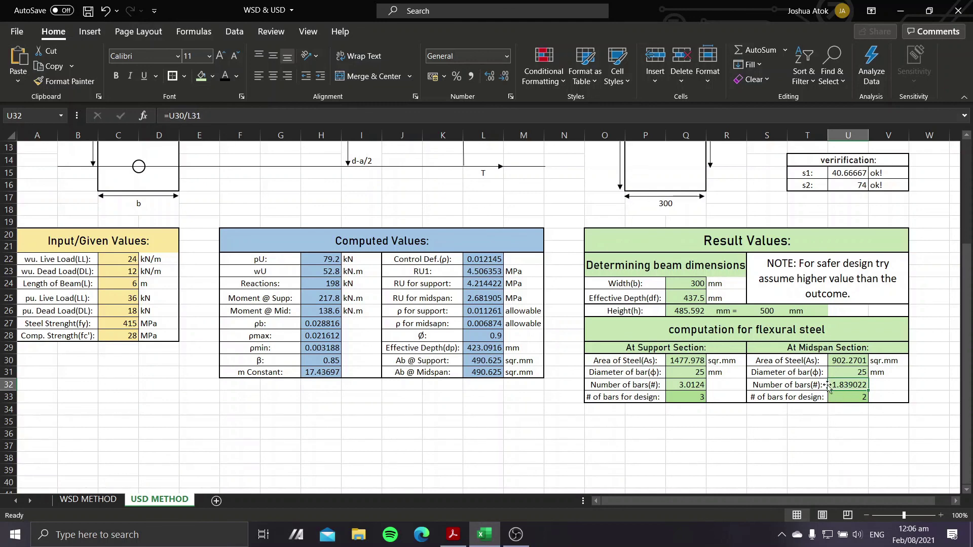
left_click(851, 397)
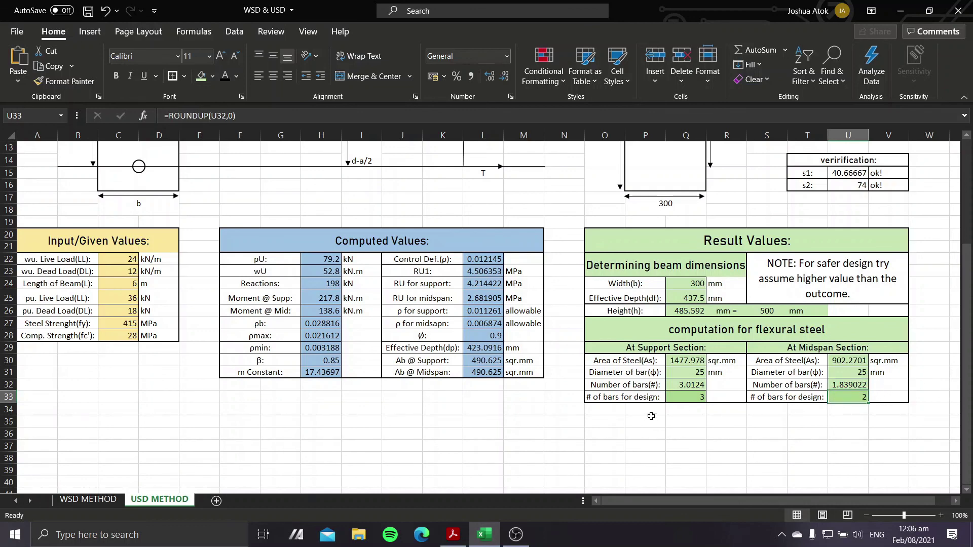
Step: Review the dimensioned beam section drawing together with the completed USD result values
scroll(713, 320, "up", 4)
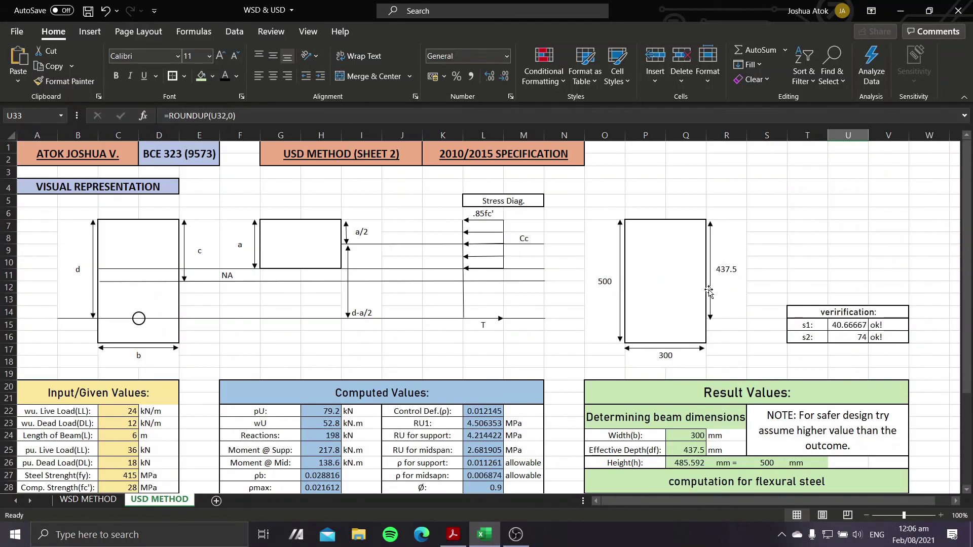
scroll(714, 299, "down", 5)
scroll(718, 302, "up", 4)
scroll(718, 302, "down", 3)
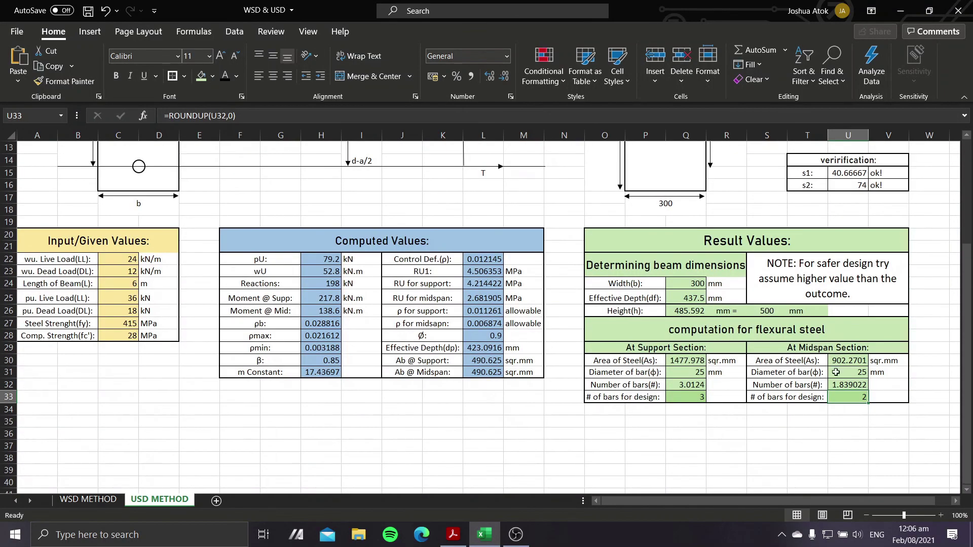
scroll(385, 421, "up", 1)
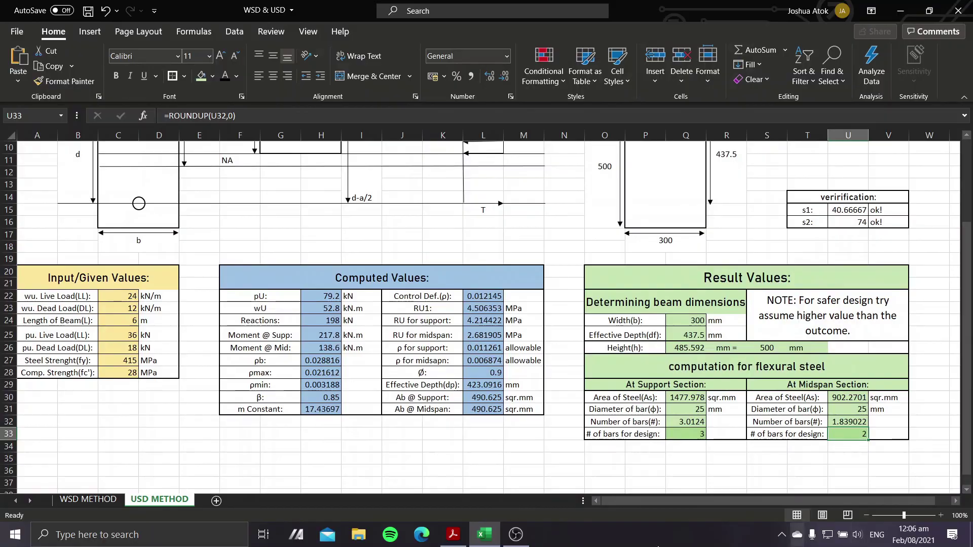